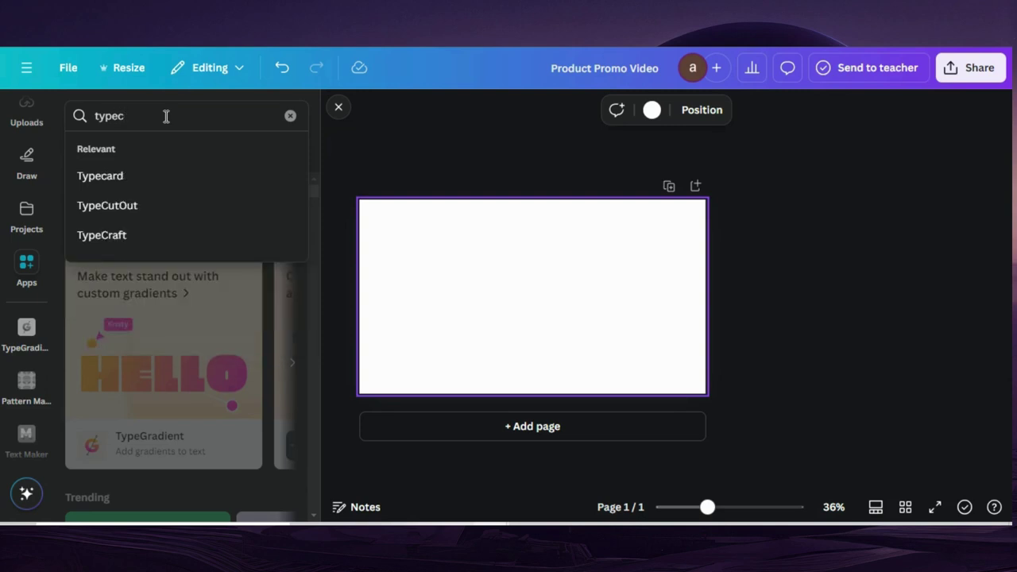
Find the TypeCraft app among the available apps and open it.
left_click(134, 238)
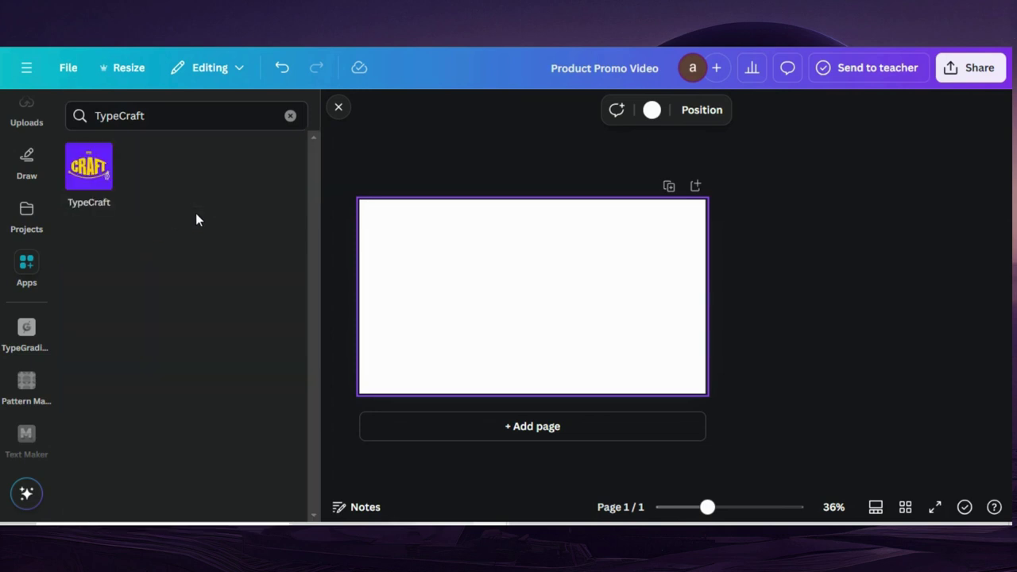
left_click(91, 173)
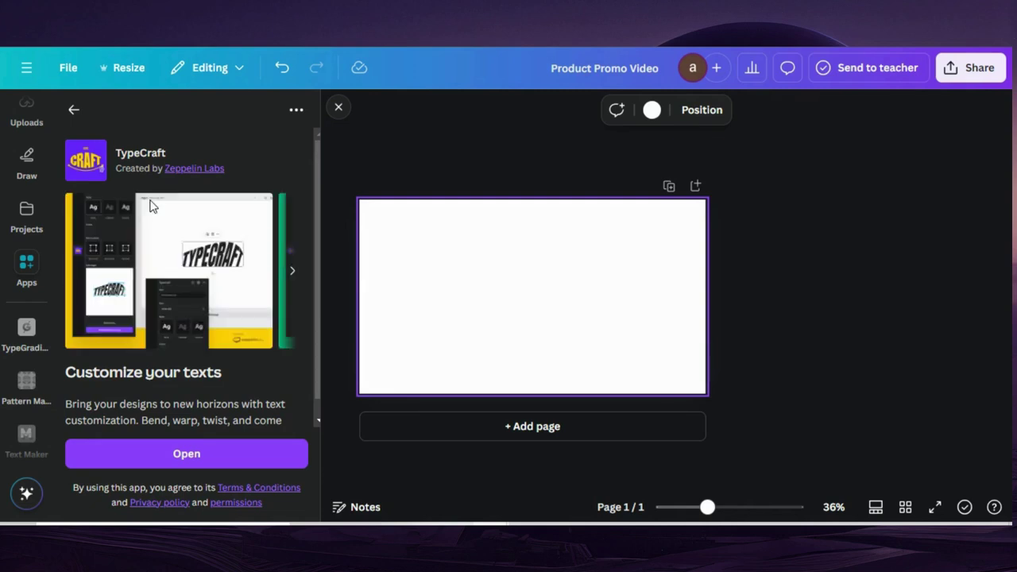
left_click(182, 453)
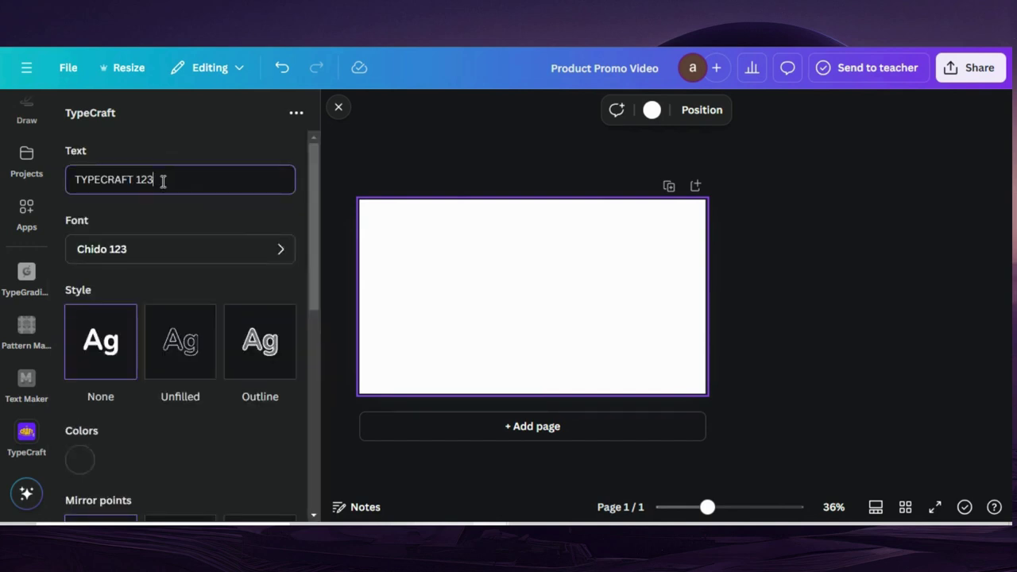
Set the TypeCraft text to FOREST and its font to Anton Regular 123.
left_click_drag(163, 179, 54, 185)
type("FOREST")
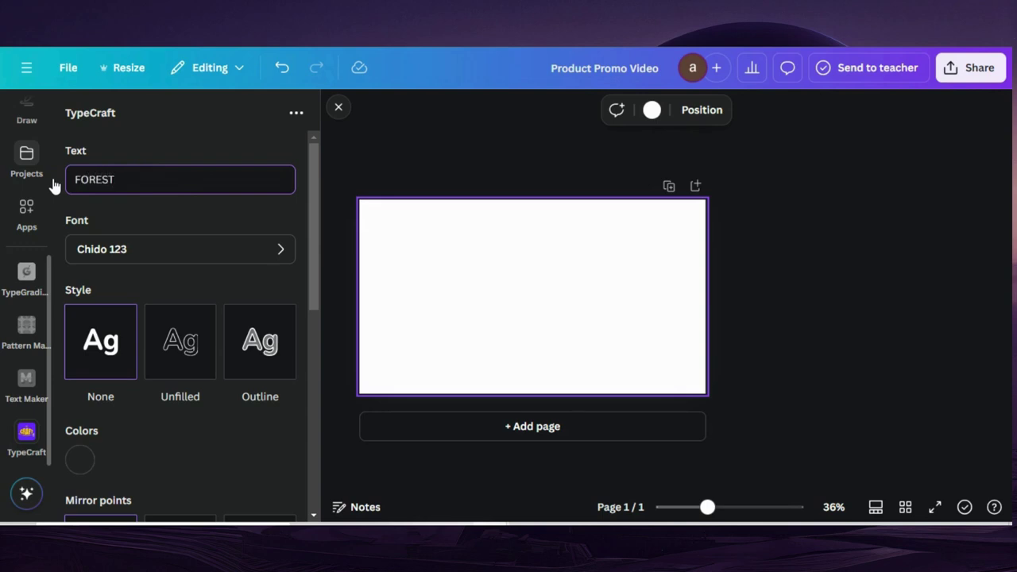
left_click(149, 256)
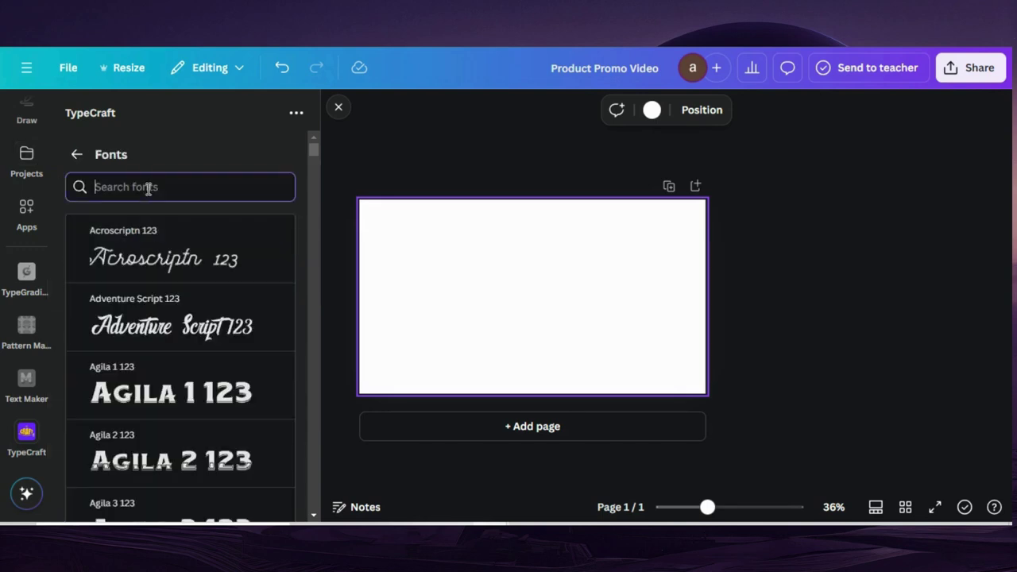
type("anton")
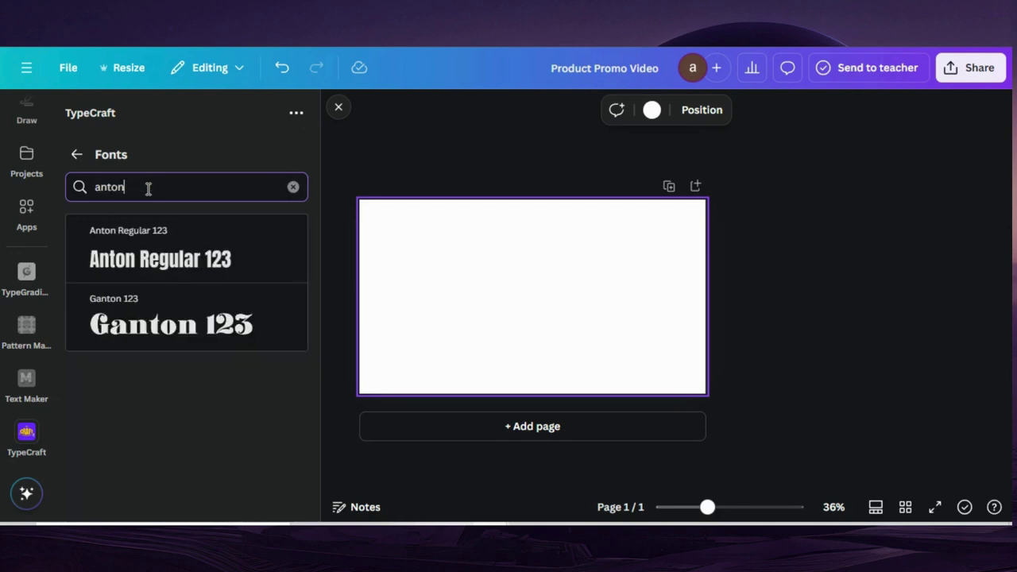
left_click(181, 272)
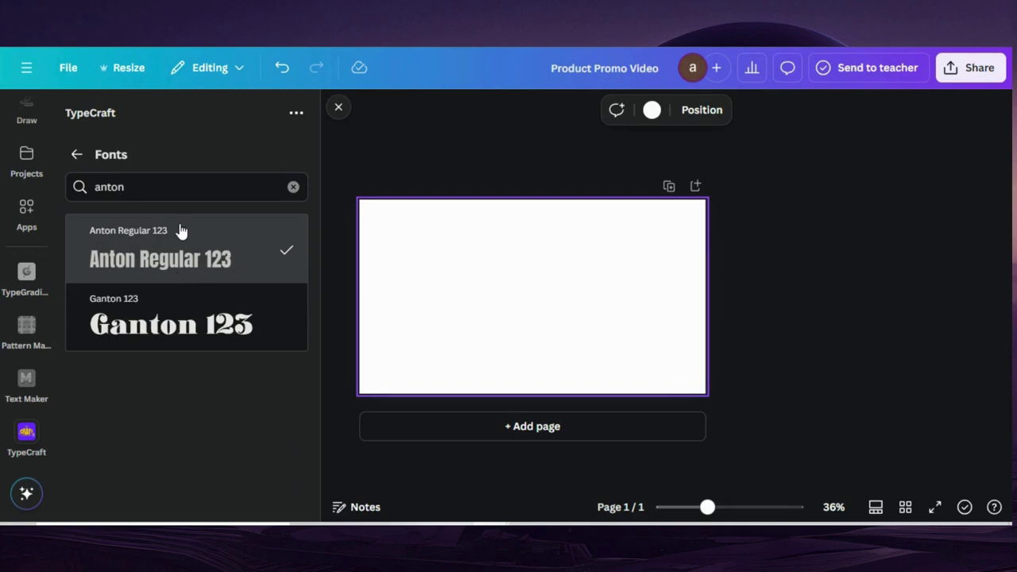
left_click(77, 155)
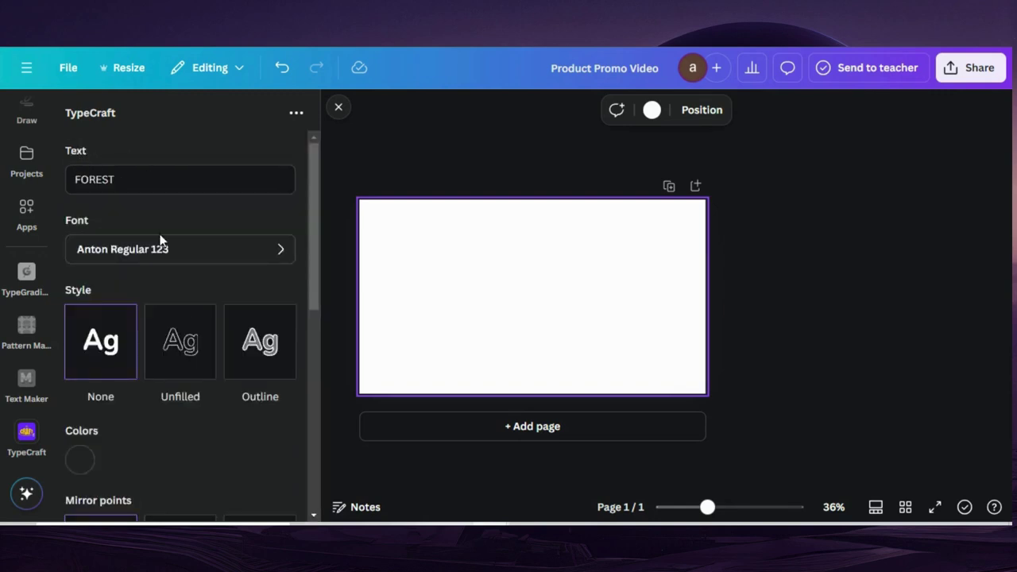
Change the TypeCraft text colour to white.
scroll(175, 322, "down", 2)
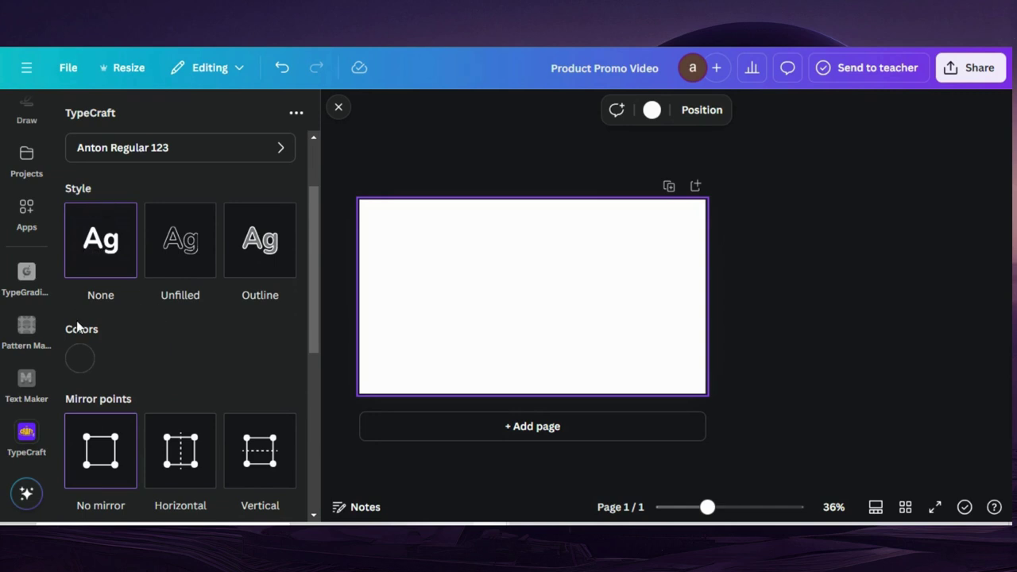
left_click(79, 356)
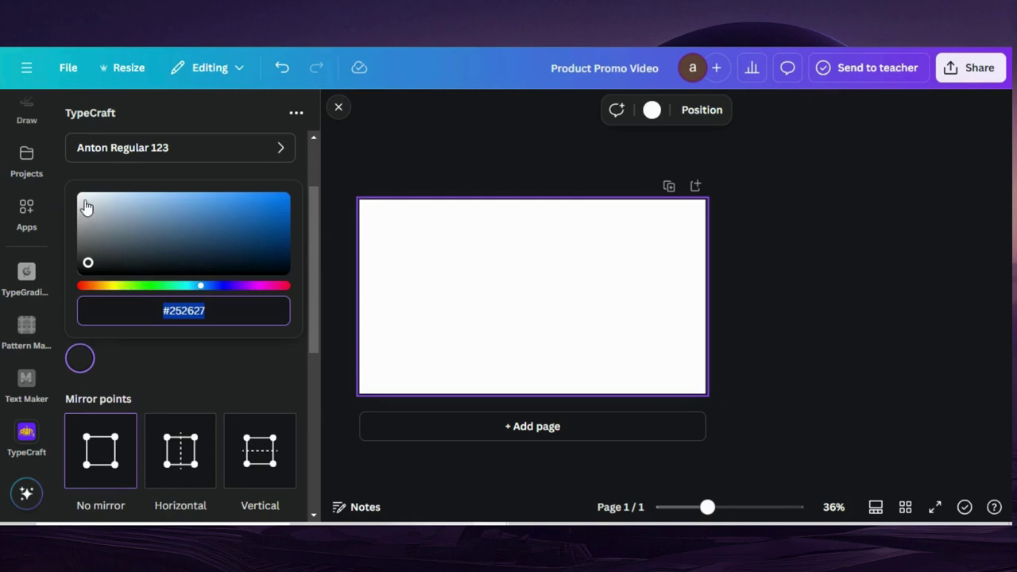
left_click_drag(86, 207, 80, 195)
left_click(172, 368)
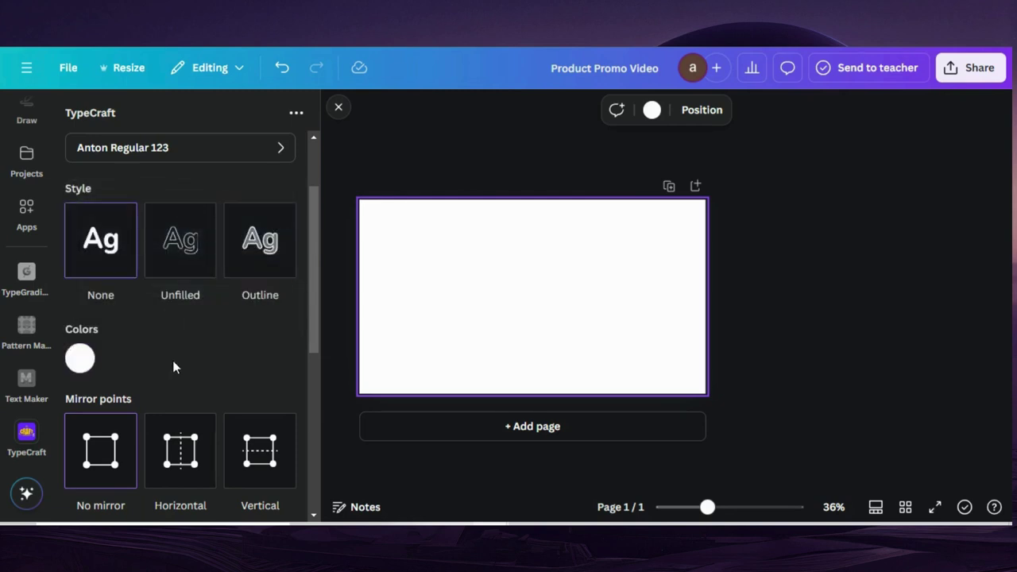
Warp the FOREST text into an arched top with a nearly flat base and add it to the design.
scroll(172, 364, "down", 5)
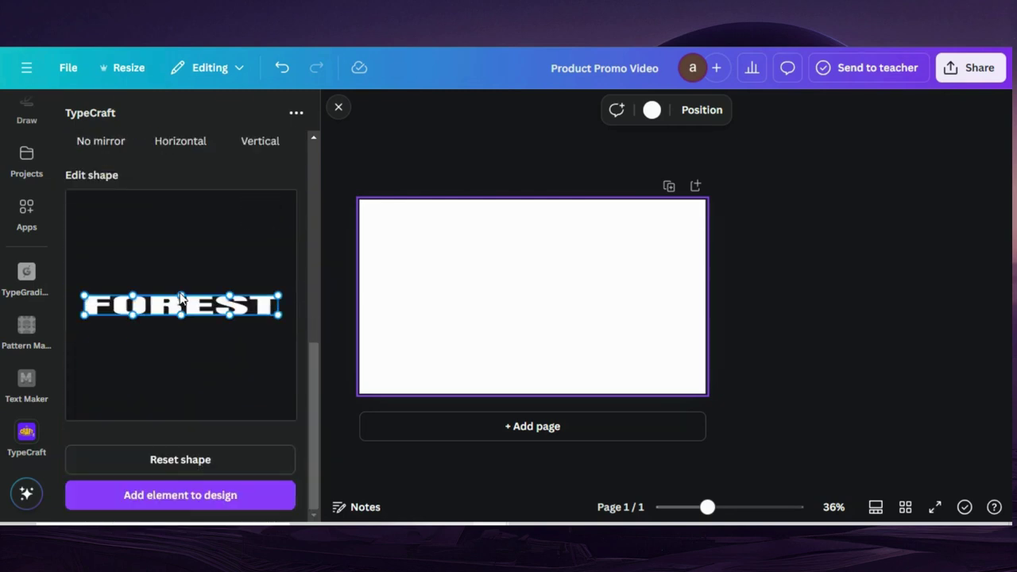
left_click_drag(181, 298, 182, 334)
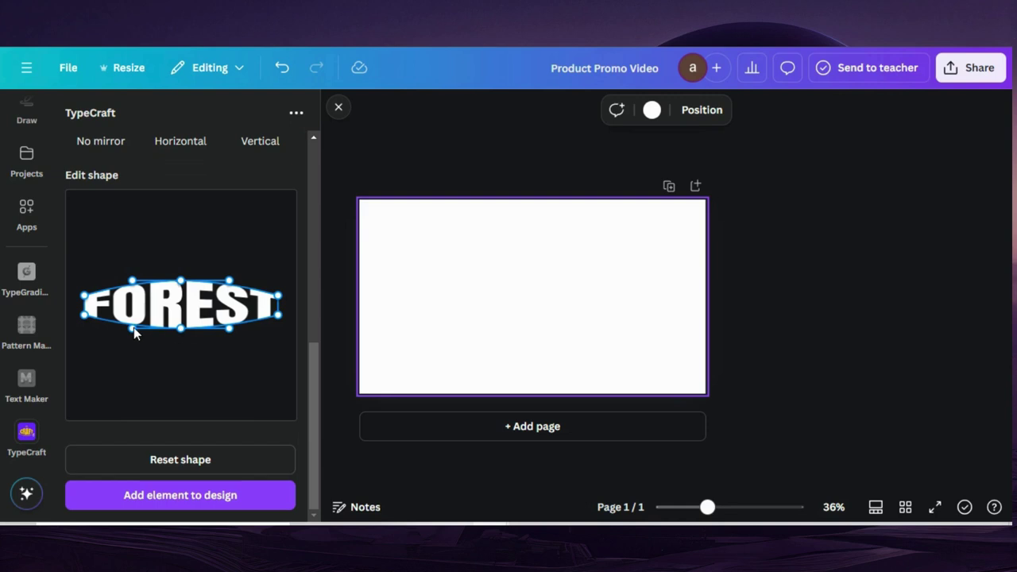
left_click_drag(84, 317, 84, 335)
left_click_drag(182, 278, 182, 278)
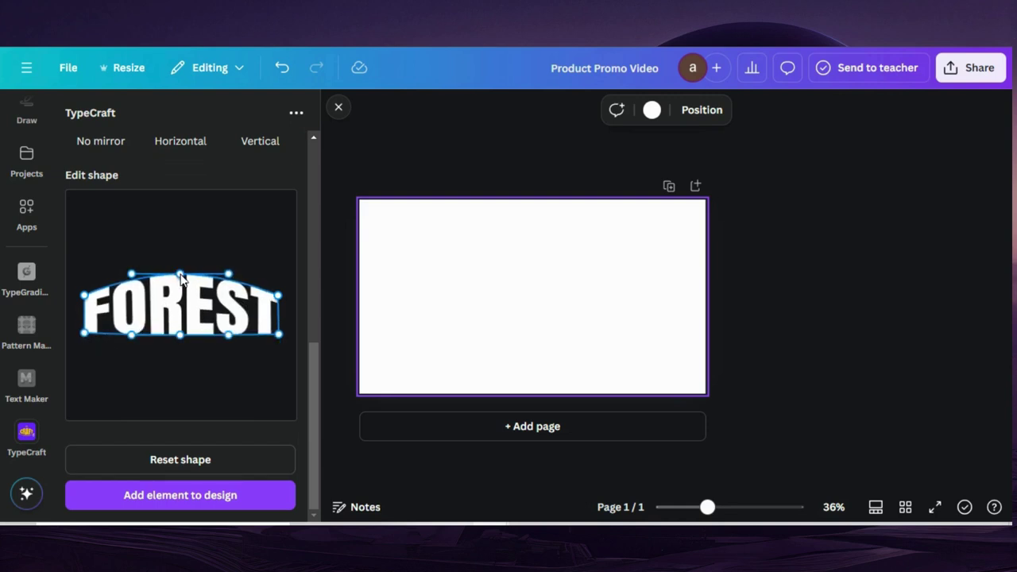
left_click(185, 498)
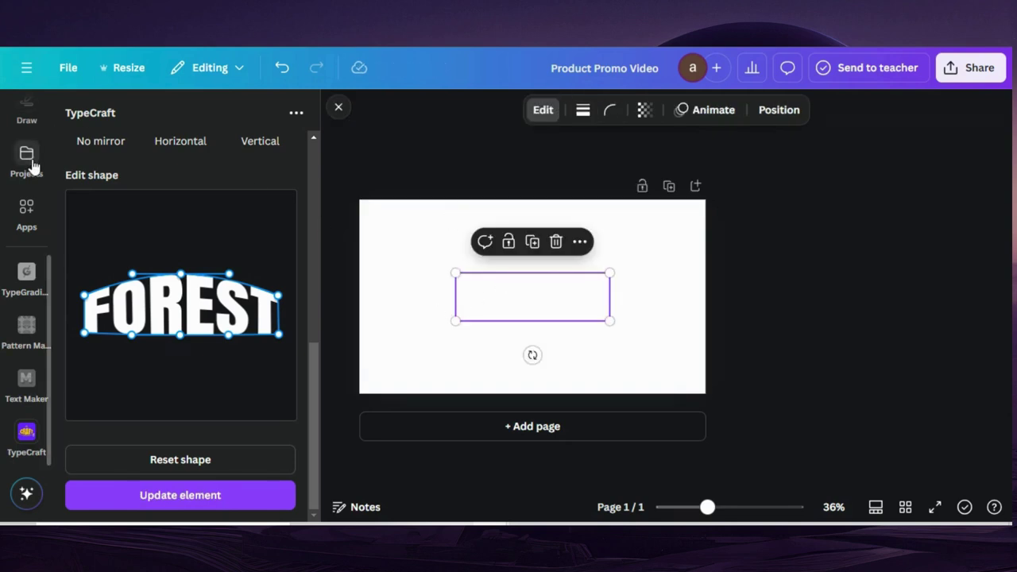
Add a square shape over the FOREST text and stretch it into a rectangle about 693 × 216 px.
scroll(31, 166, "up", 3)
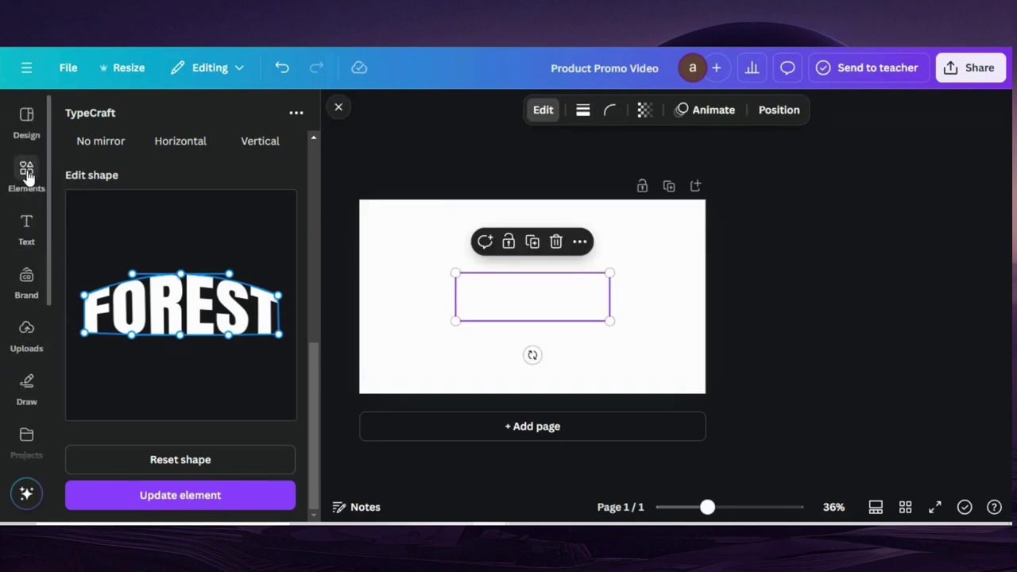
left_click(27, 174)
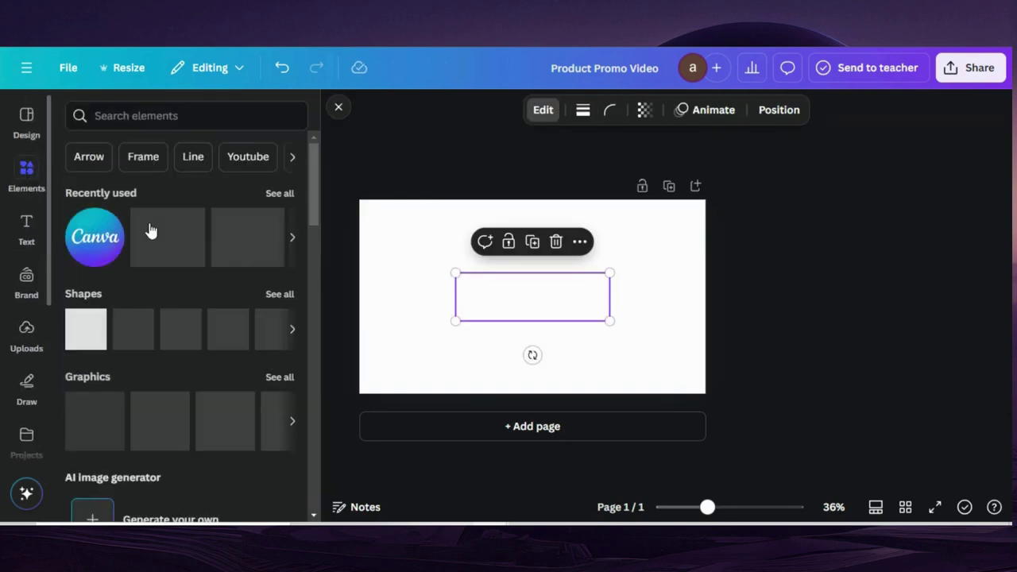
left_click(86, 329)
left_click_drag(524, 302, 619, 291)
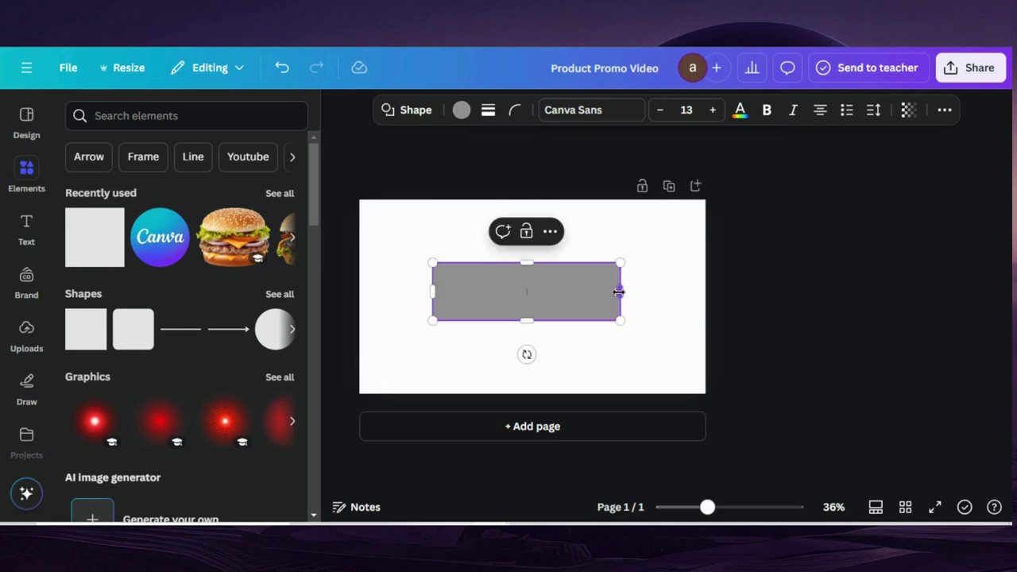
Fill the rectangle with the custom dark green #0B722E.
left_click(742, 115)
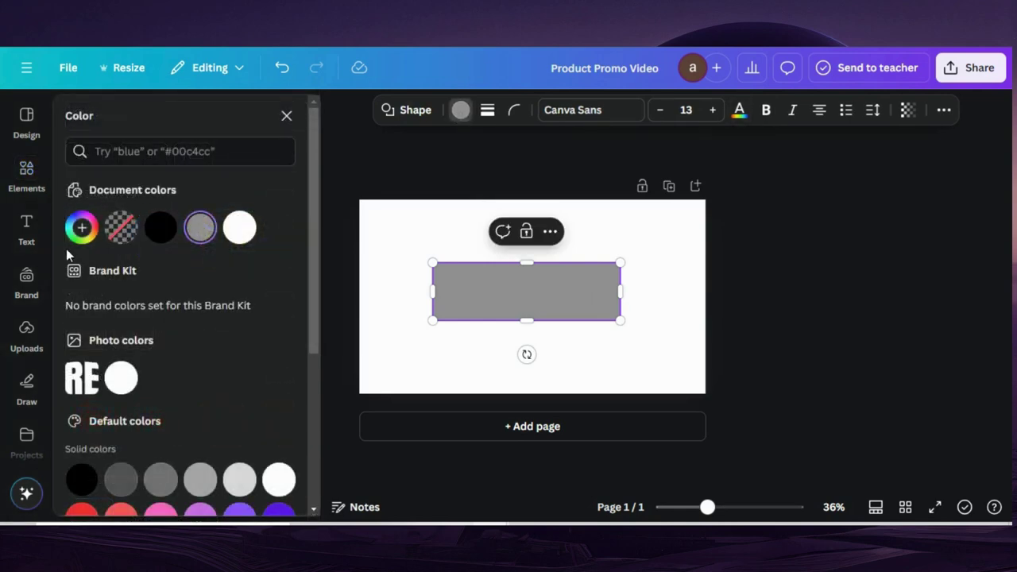
left_click(82, 228)
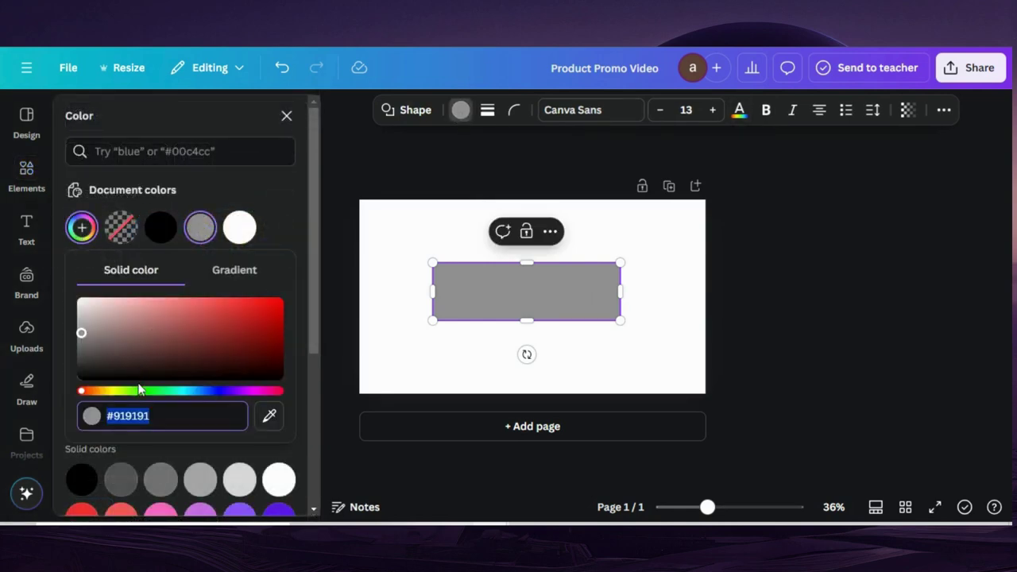
left_click_drag(139, 396, 154, 397)
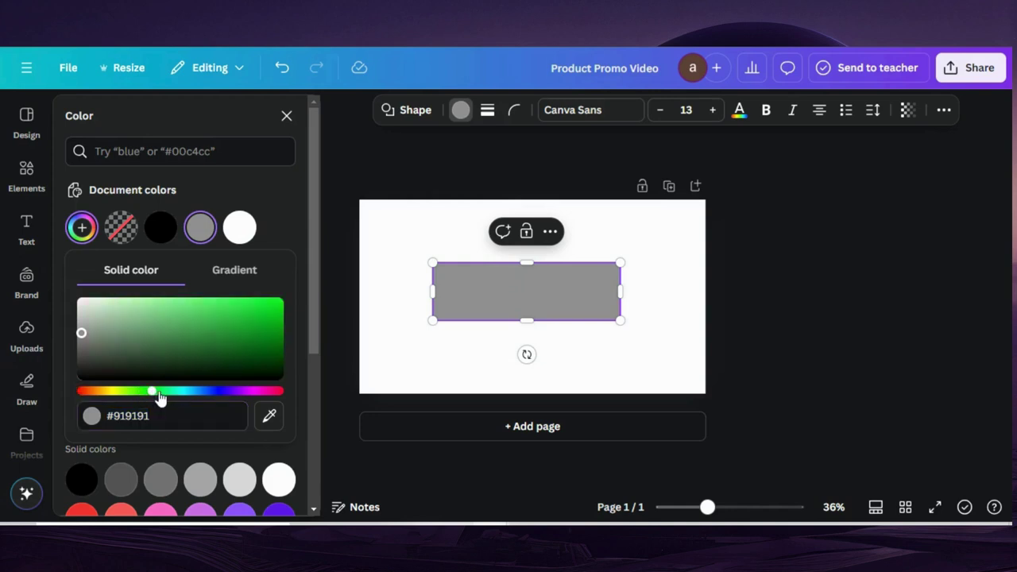
left_click(247, 357)
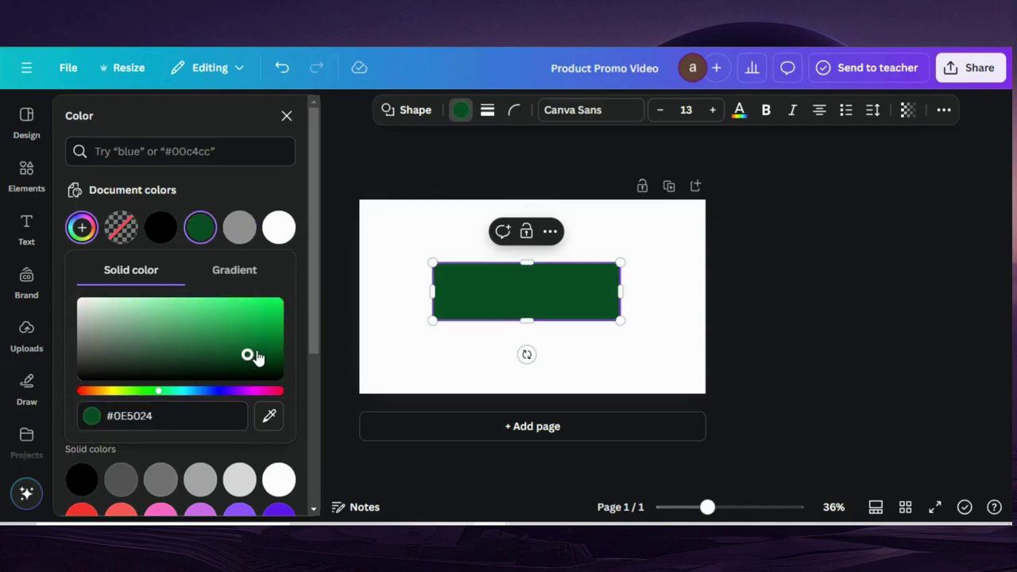
left_click(265, 347)
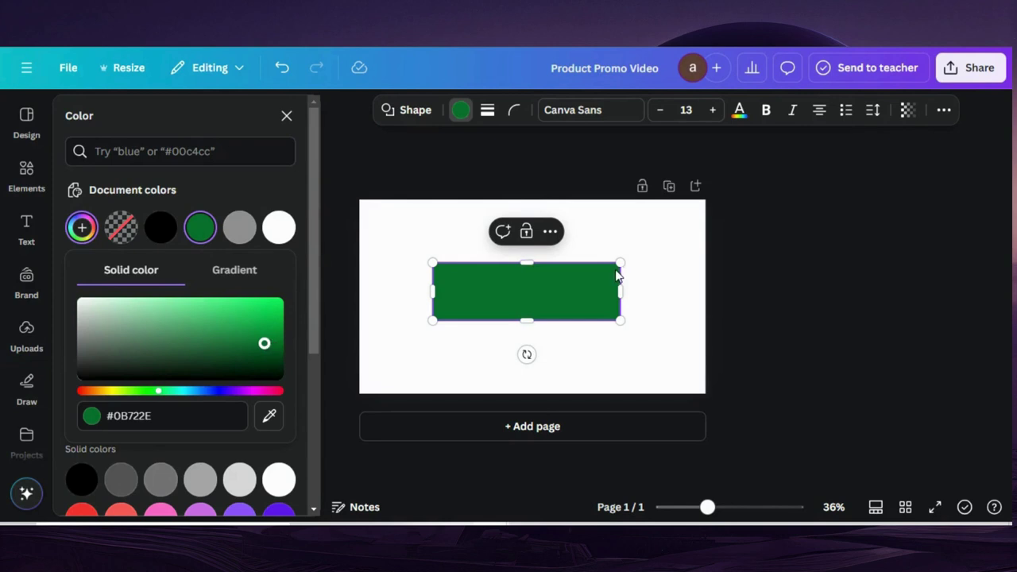
Move the FOREST text layer above the green rectangle in the layer order.
left_click(944, 110)
left_click(897, 143)
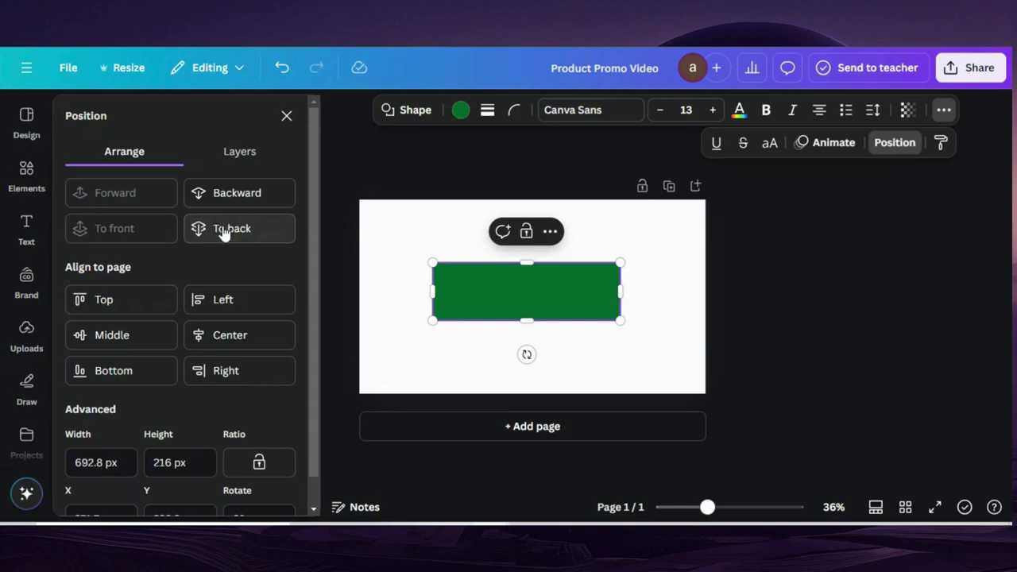
left_click(239, 153)
left_click(179, 294)
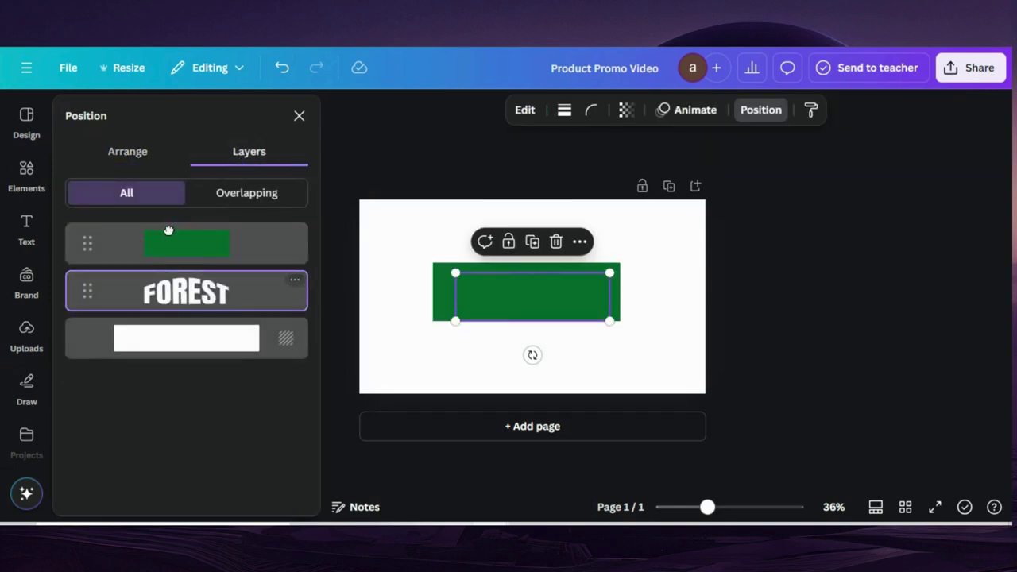
left_click_drag(168, 231, 170, 238)
Enlarge the FOREST text with its green rectangle, extend the rectangle slightly above and below the text, and centre the logo on the page.
left_click_drag(395, 255, 648, 248)
left_click(672, 337)
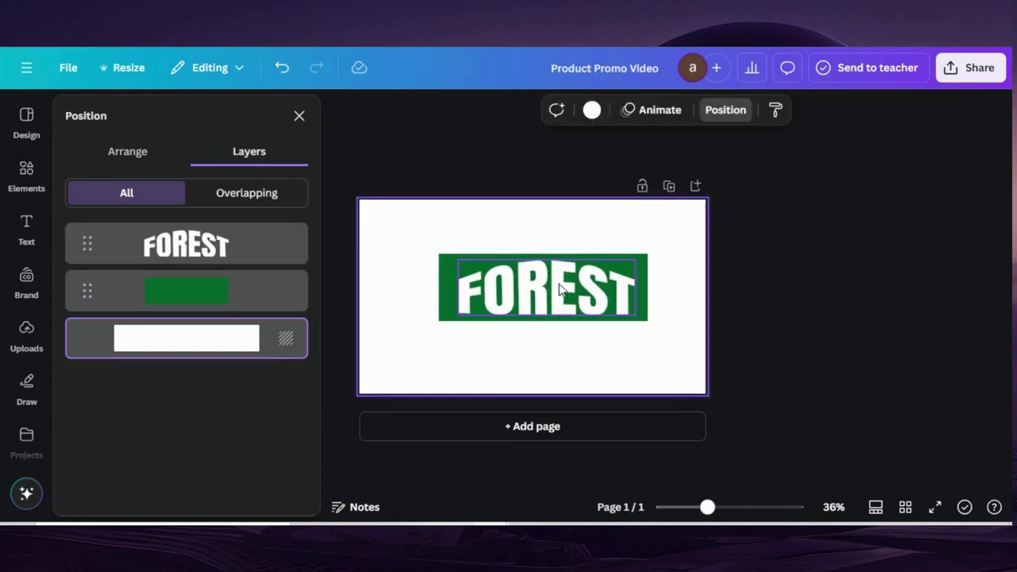
left_click(440, 291)
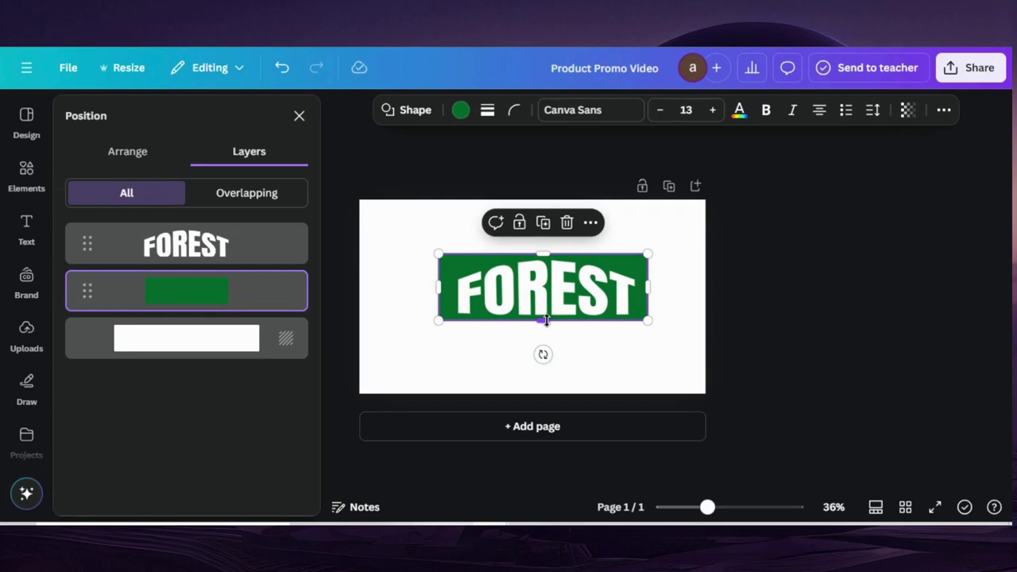
left_click_drag(545, 322, 545, 325)
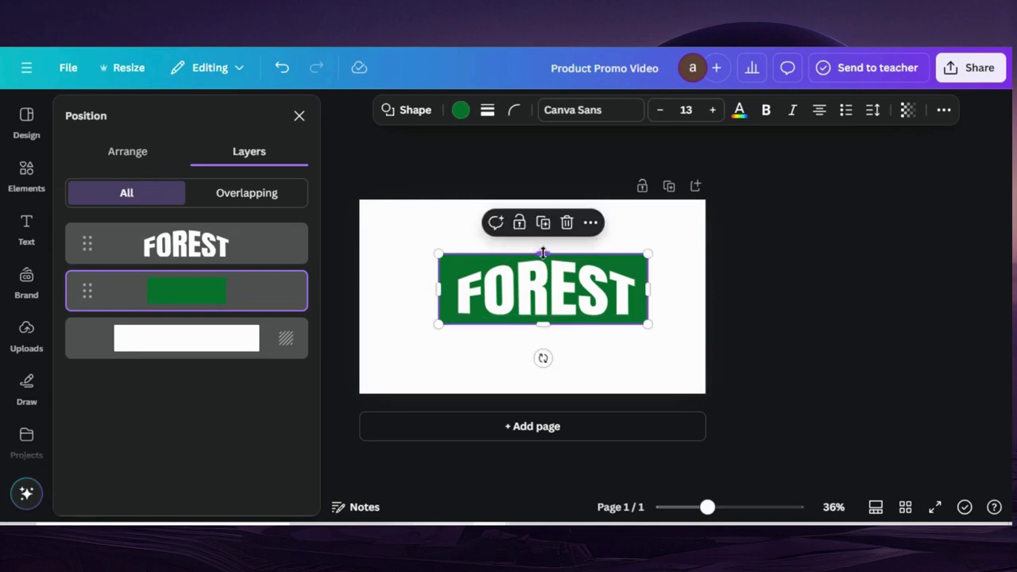
left_click_drag(547, 252, 546, 249)
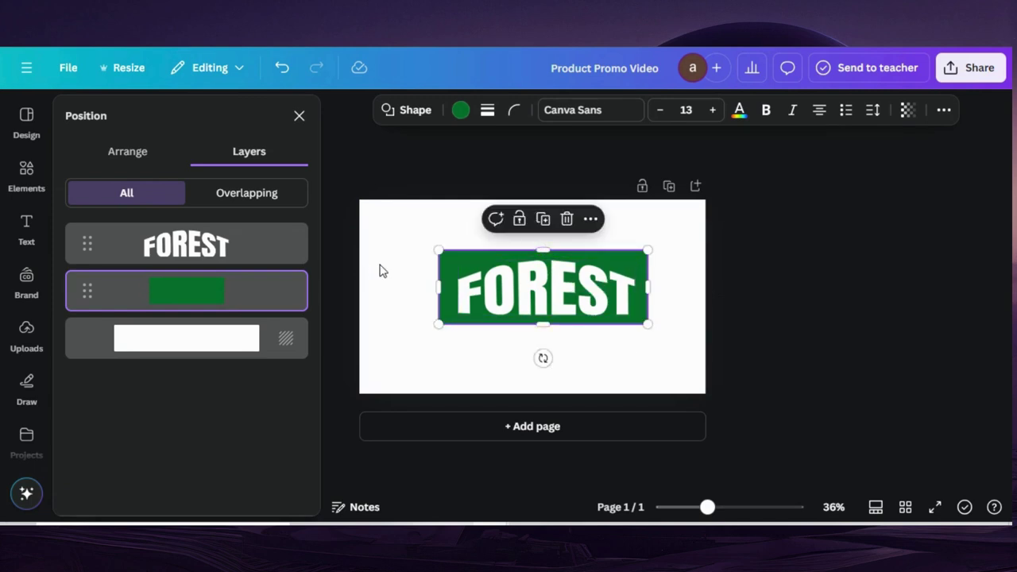
left_click(508, 303)
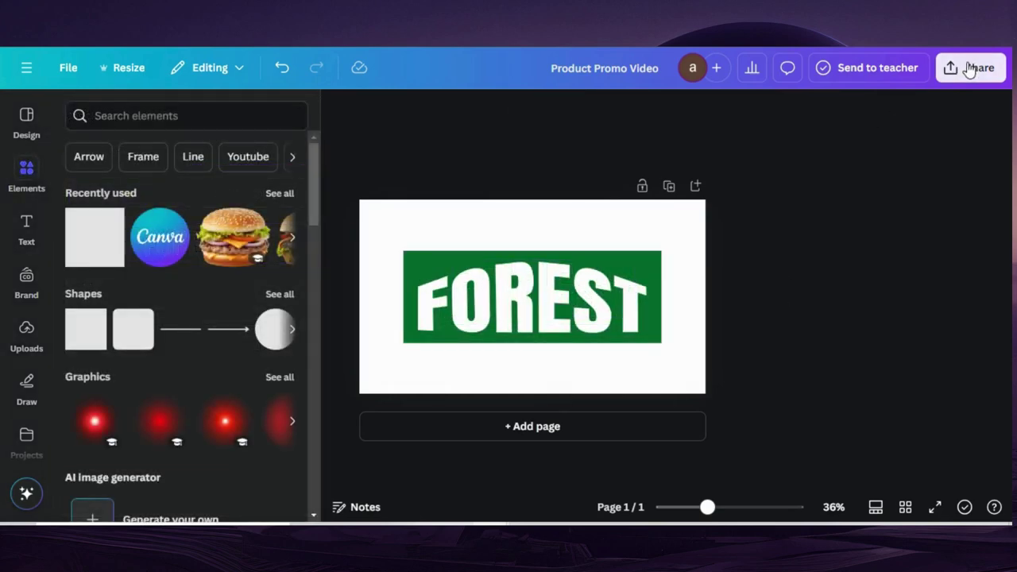
Download the FOREST logo design as a PNG file.
left_click(969, 69)
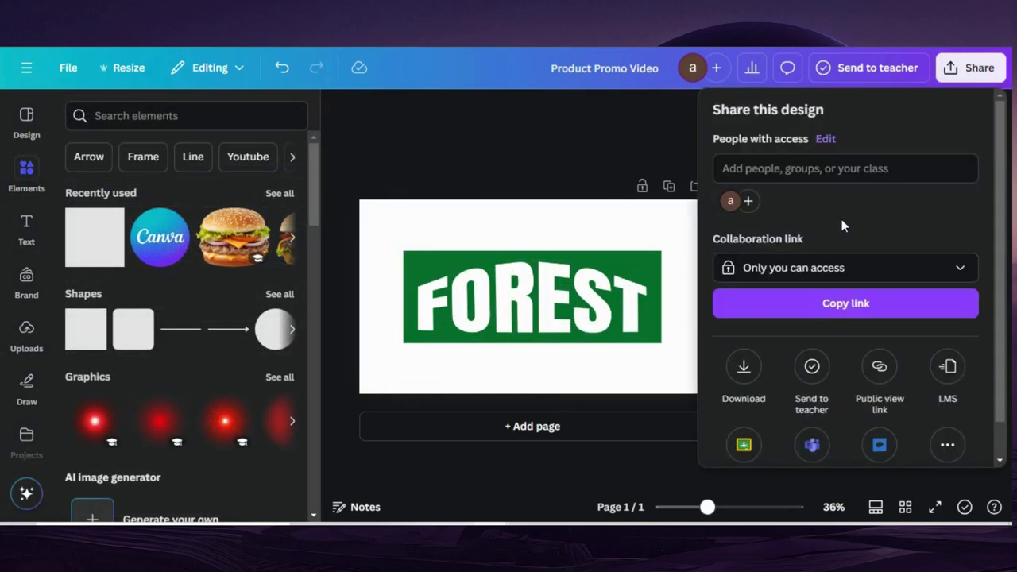
scroll(843, 225, "down", 1)
left_click(744, 325)
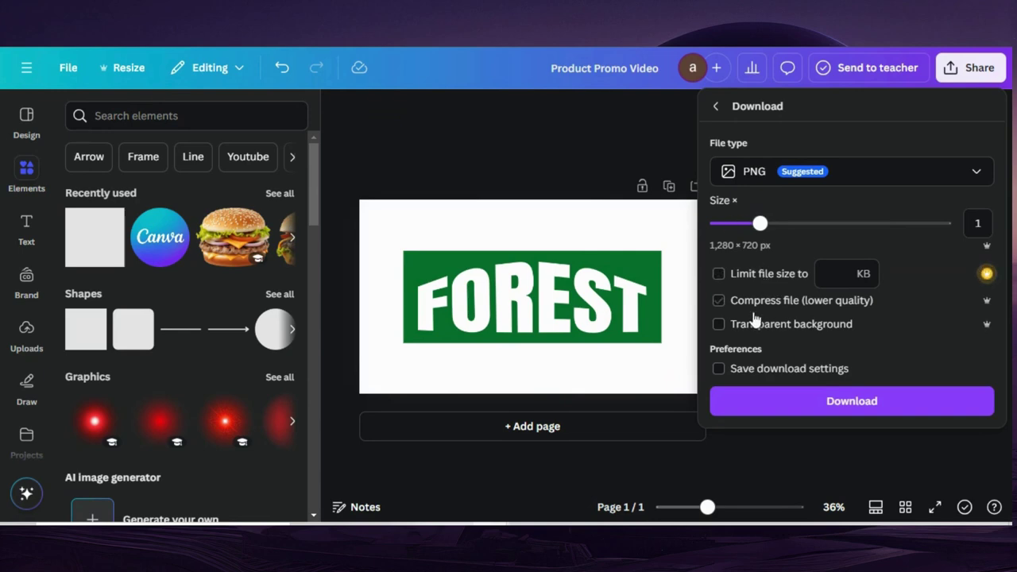
left_click(760, 402)
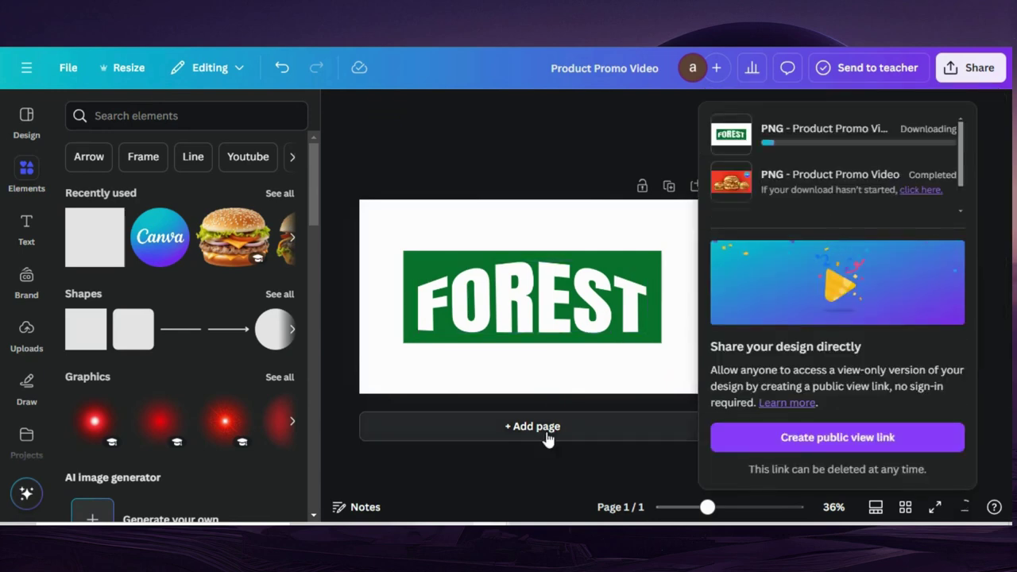
Add a second page and set its background to the default solid orange.
left_click(545, 433)
left_click(633, 110)
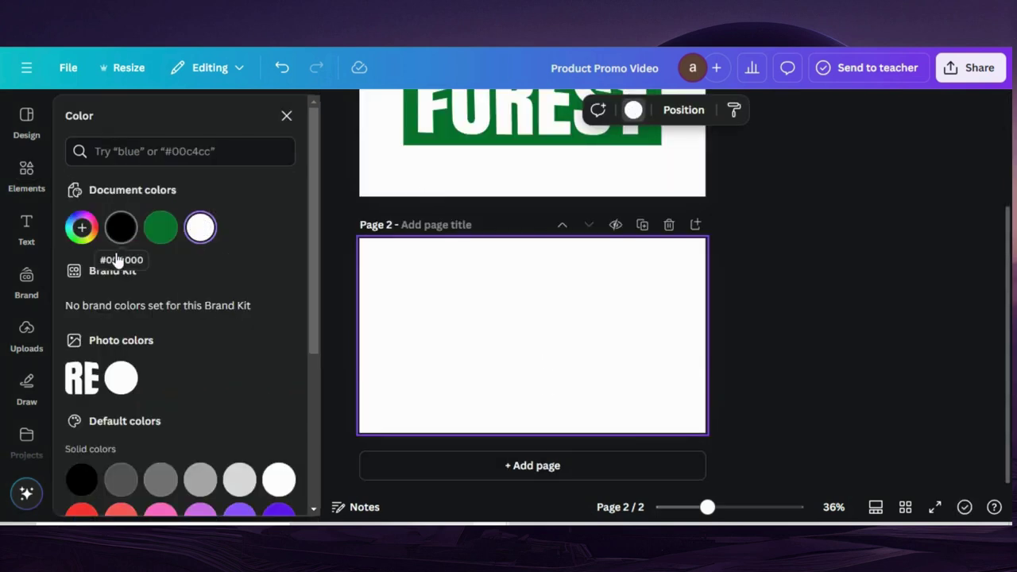
scroll(121, 373, "down", 5)
left_click(274, 343)
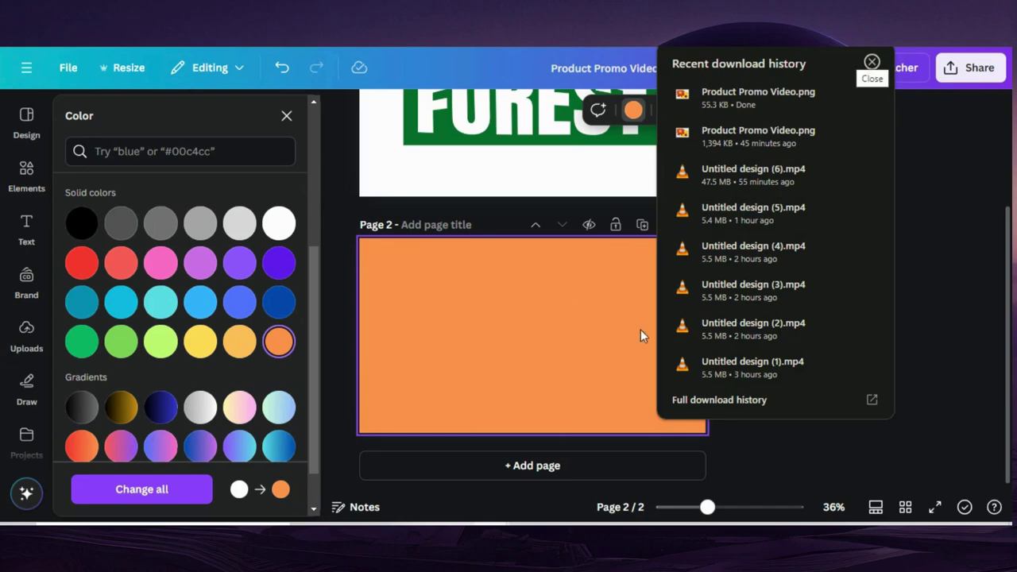
Place the downloaded FOREST PNG on page 2 with its background removed, enlarged to fill the whole page.
left_click_drag(758, 94, 546, 390)
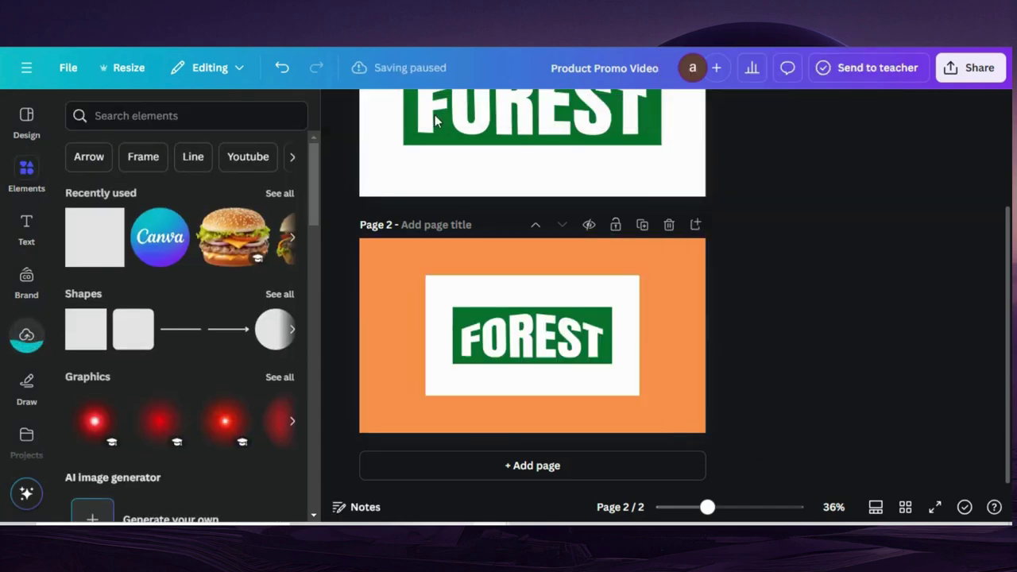
left_click(501, 109)
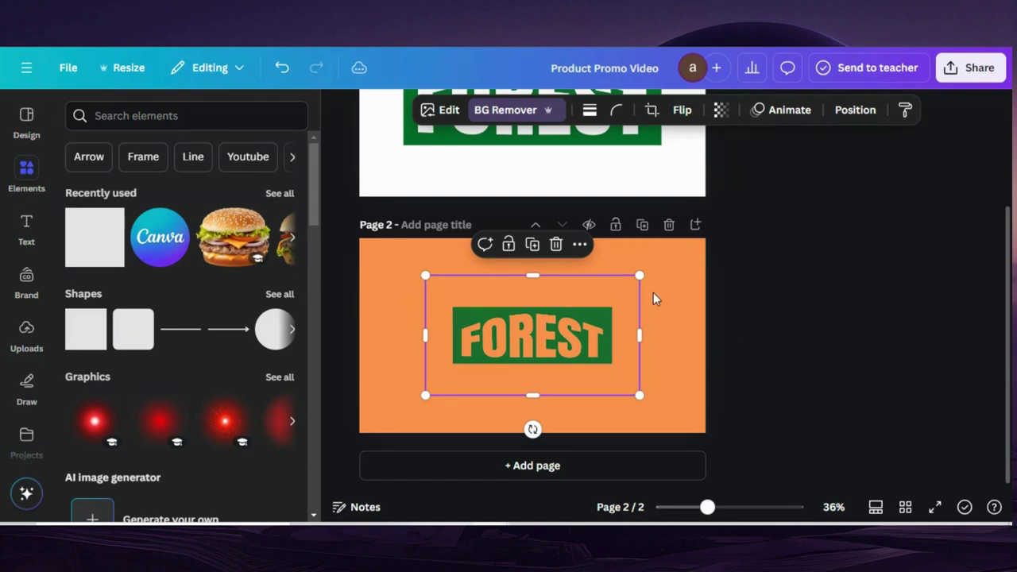
left_click_drag(640, 276, 706, 238)
left_click_drag(413, 396, 351, 422)
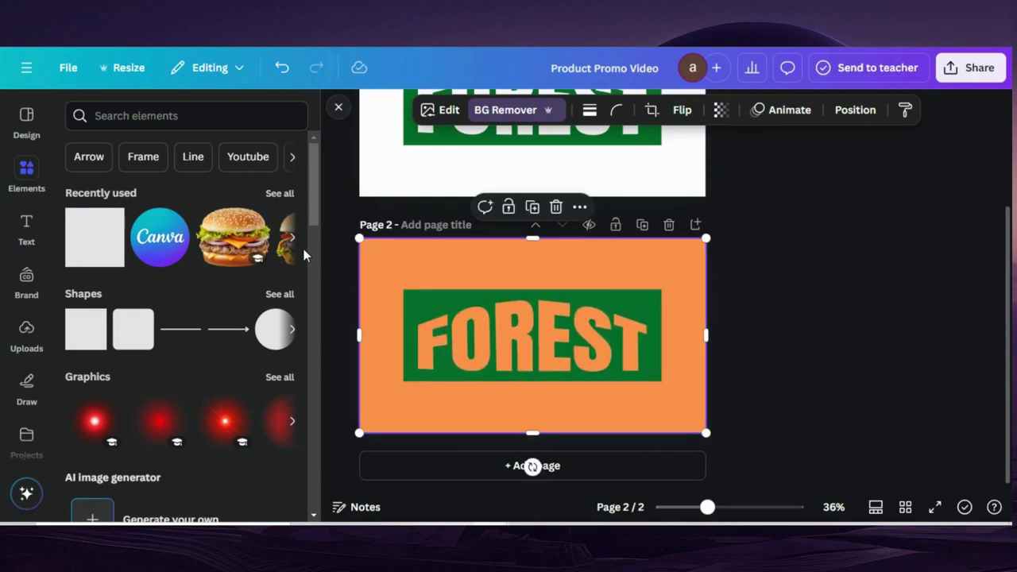
Search the photo elements for "forest" and place the sunlit forest photo in page 2's upper-left corner.
left_click(144, 111)
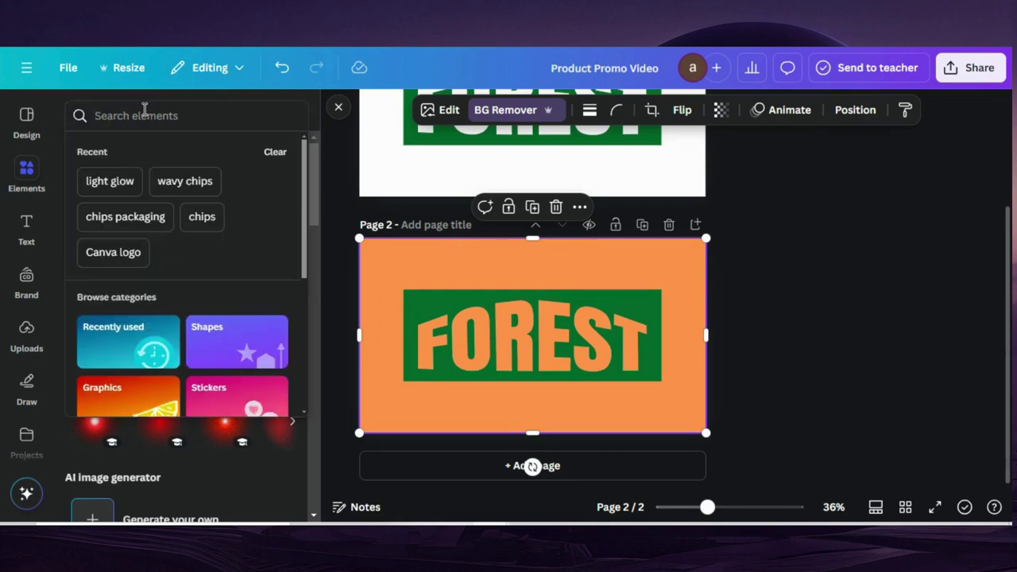
type("forest")
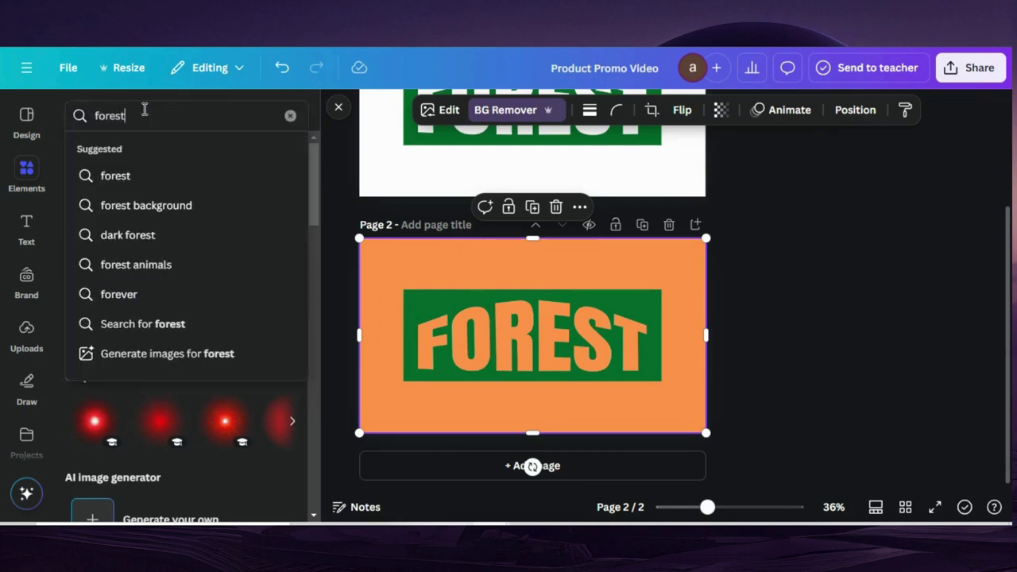
key("Return")
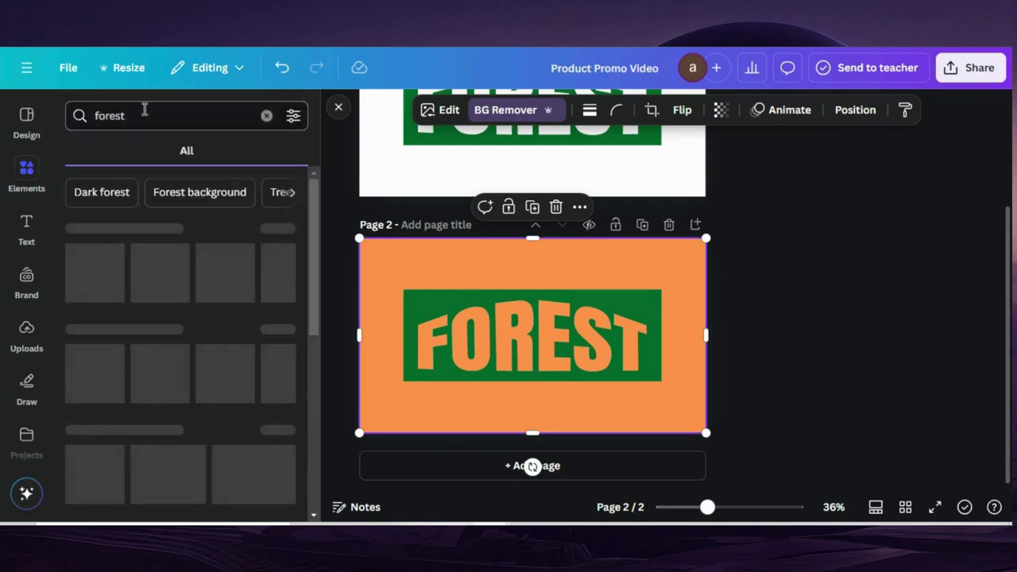
left_click(164, 156)
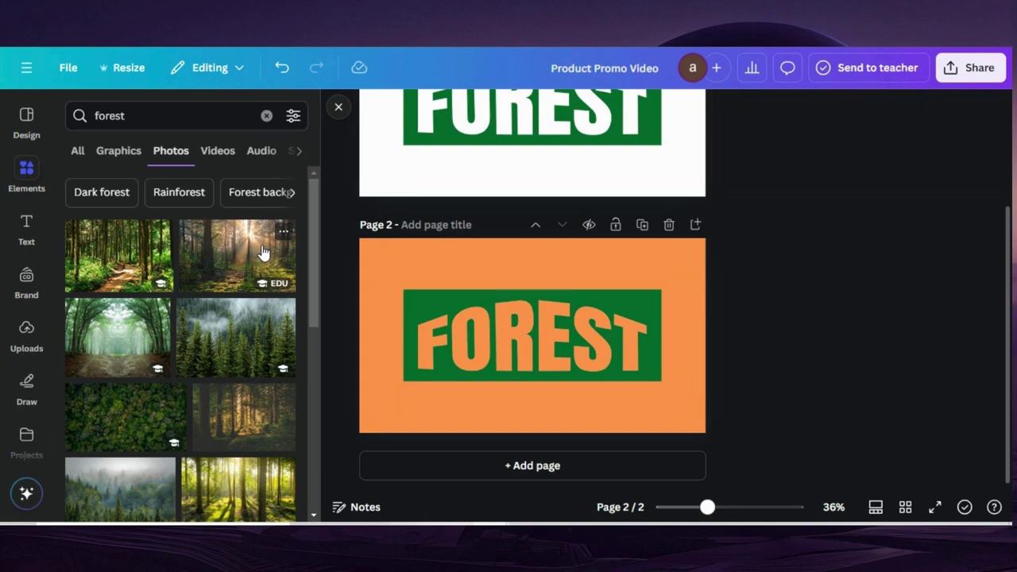
scroll(229, 342, "down", 3)
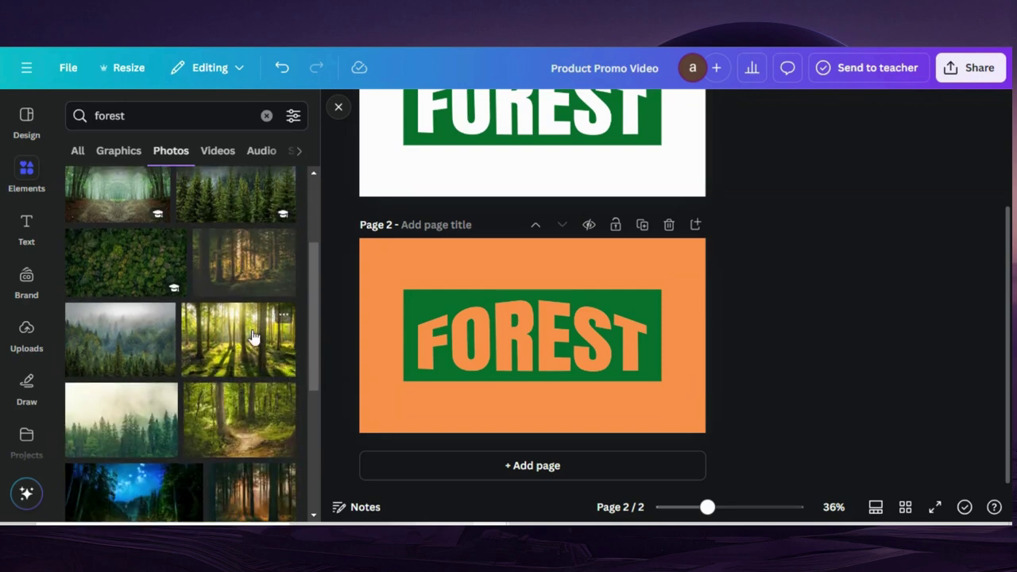
left_click(253, 336)
left_click_drag(519, 328, 466, 309)
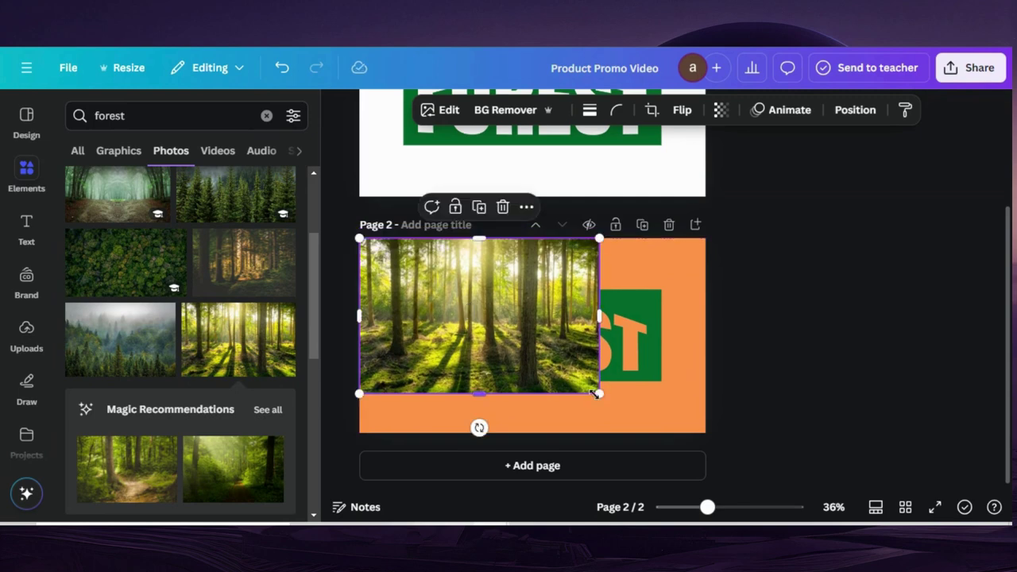
Enlarge the forest photo to the page width, then crop it to the area of the green FOREST rectangle.
left_click_drag(597, 393, 727, 415)
left_click_drag(595, 345, 604, 391)
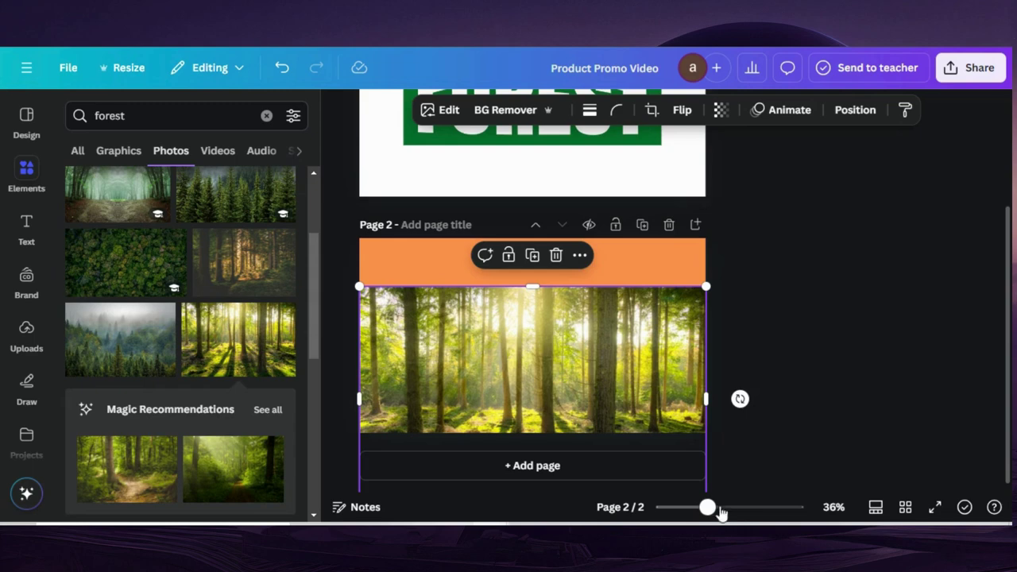
left_click_drag(708, 508, 702, 509)
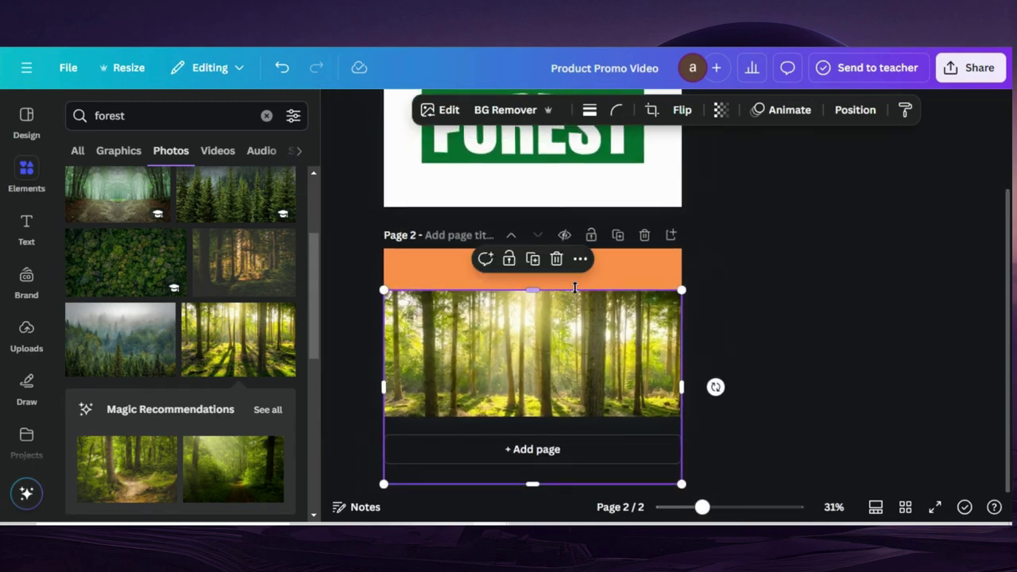
left_click_drag(533, 483, 533, 390)
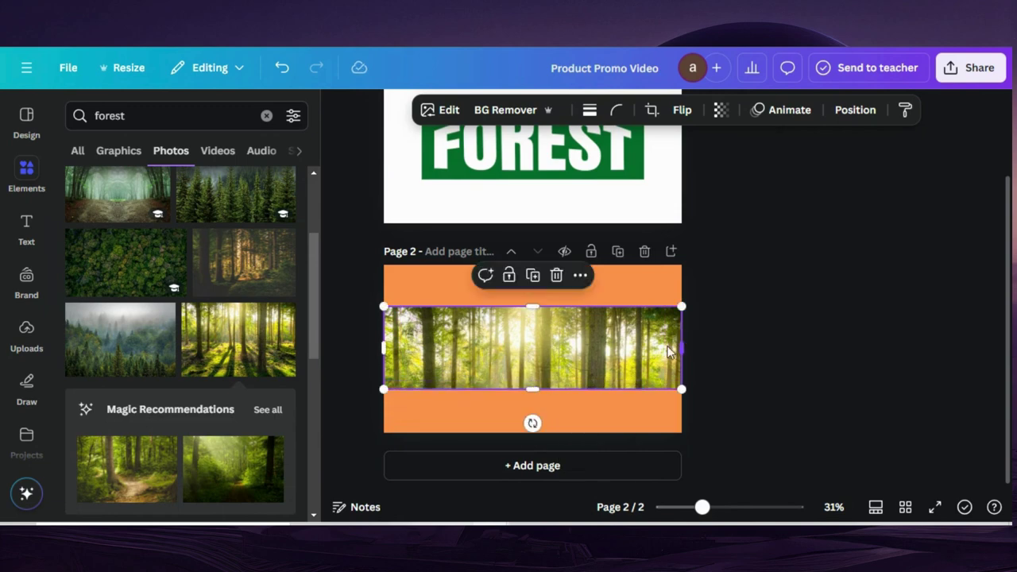
left_click_drag(680, 348, 643, 347)
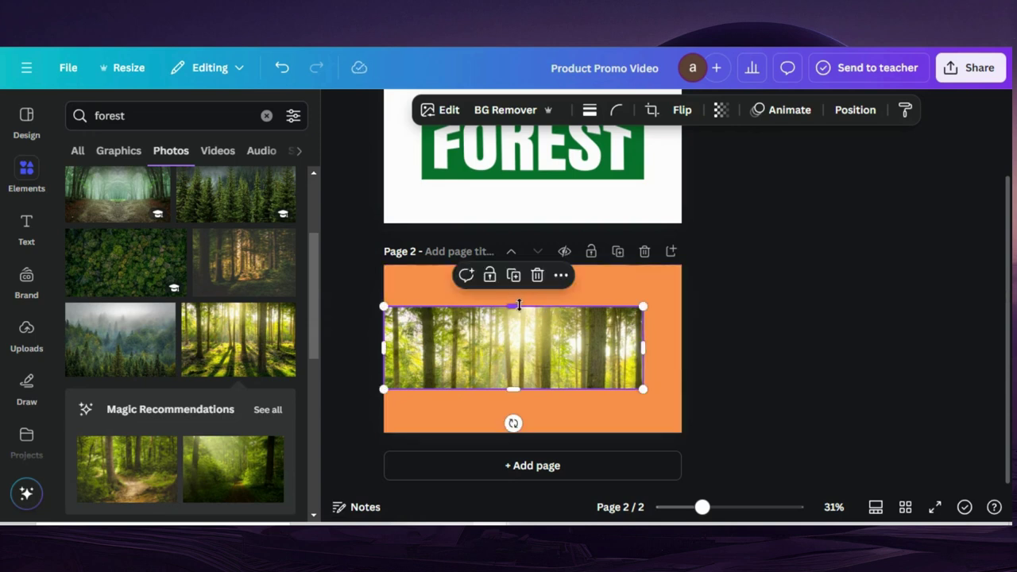
left_click_drag(389, 347, 421, 345)
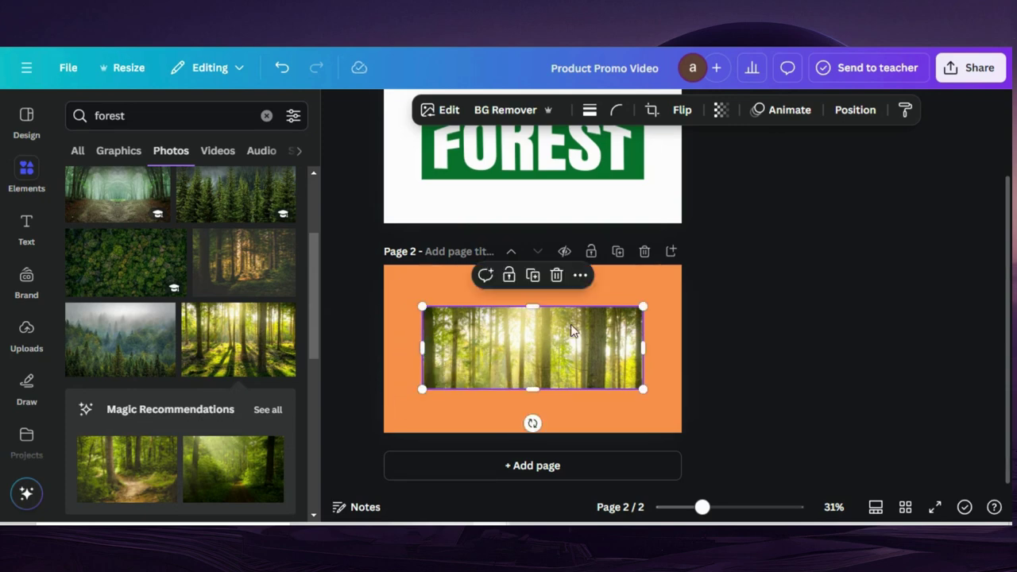
Move the forest photo layer below the FOREST logo layer and crop the logo image's empty left margin.
left_click(836, 110)
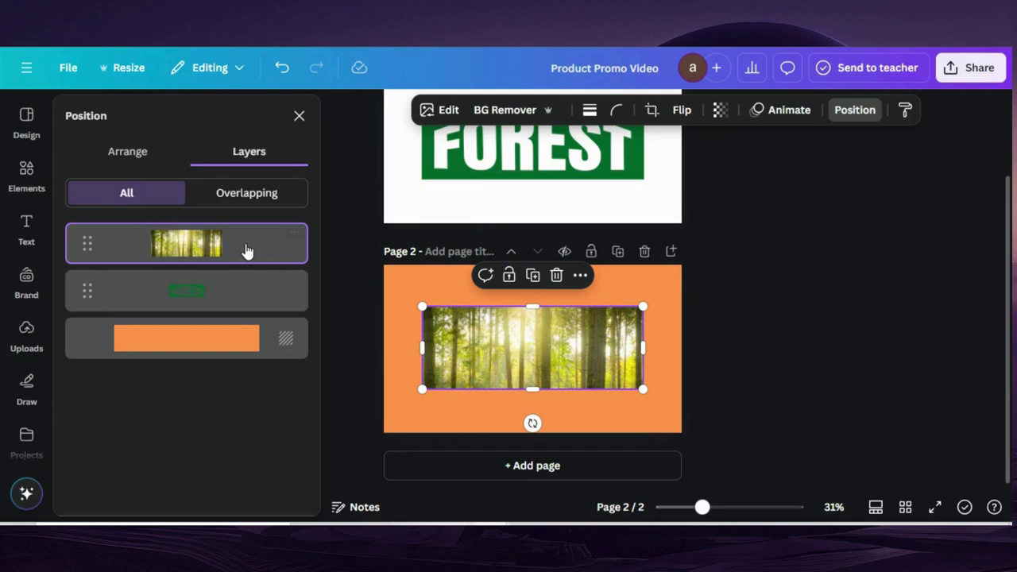
left_click_drag(246, 249, 236, 294)
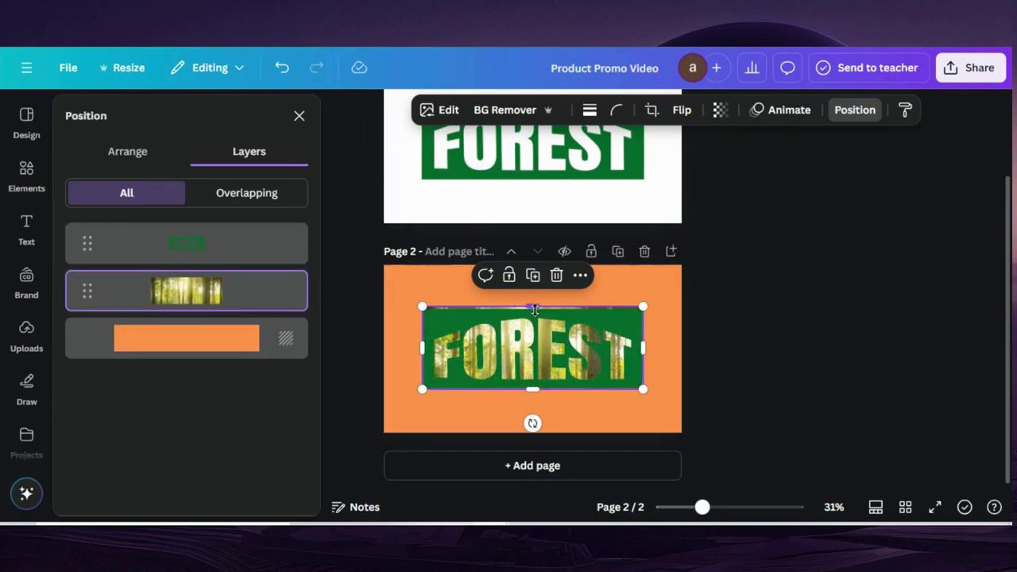
left_click_drag(534, 309, 533, 308)
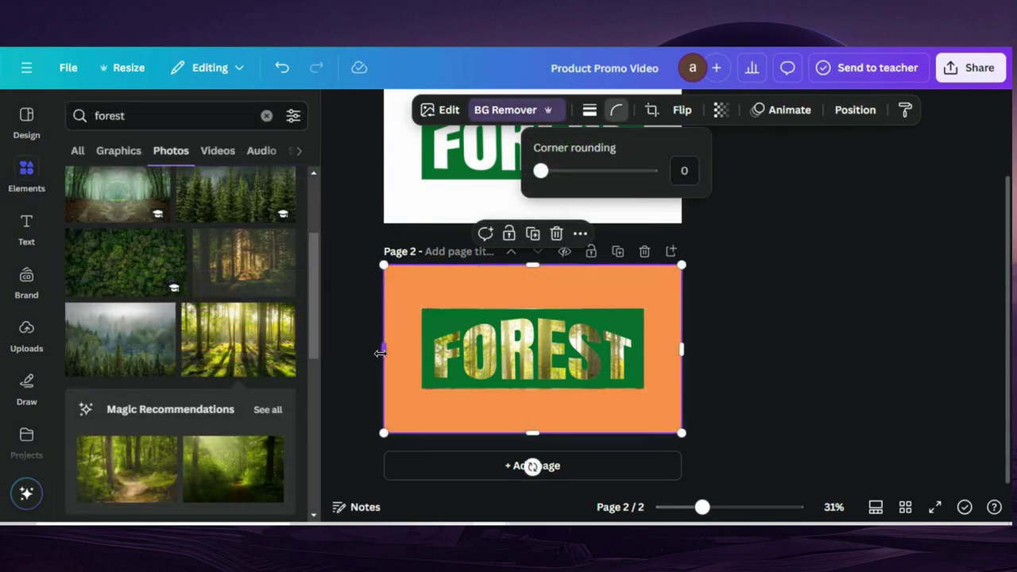
left_click_drag(381, 353, 418, 347)
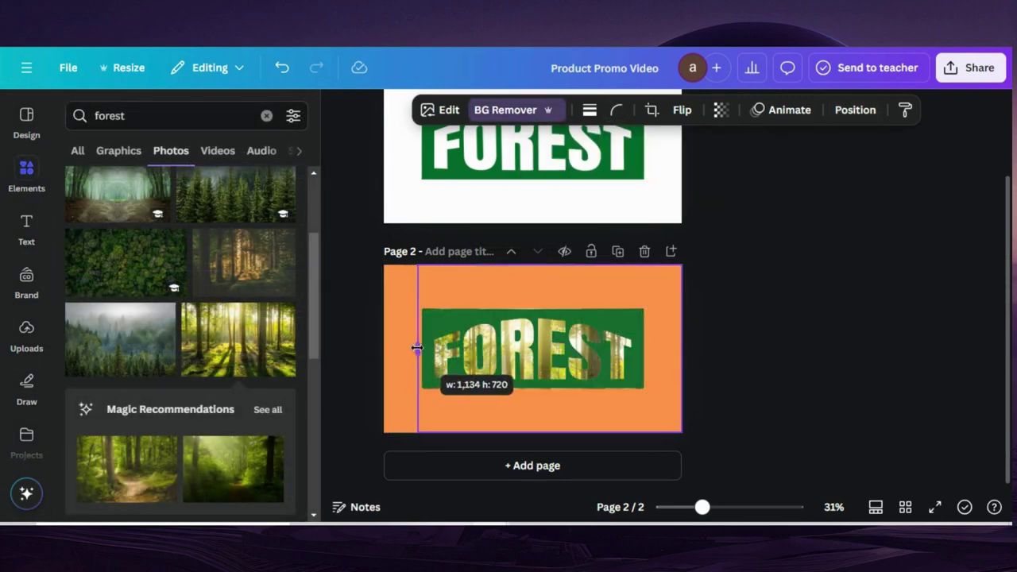
Set page 2's background to the logo's green, #0b722e.
left_click(405, 355)
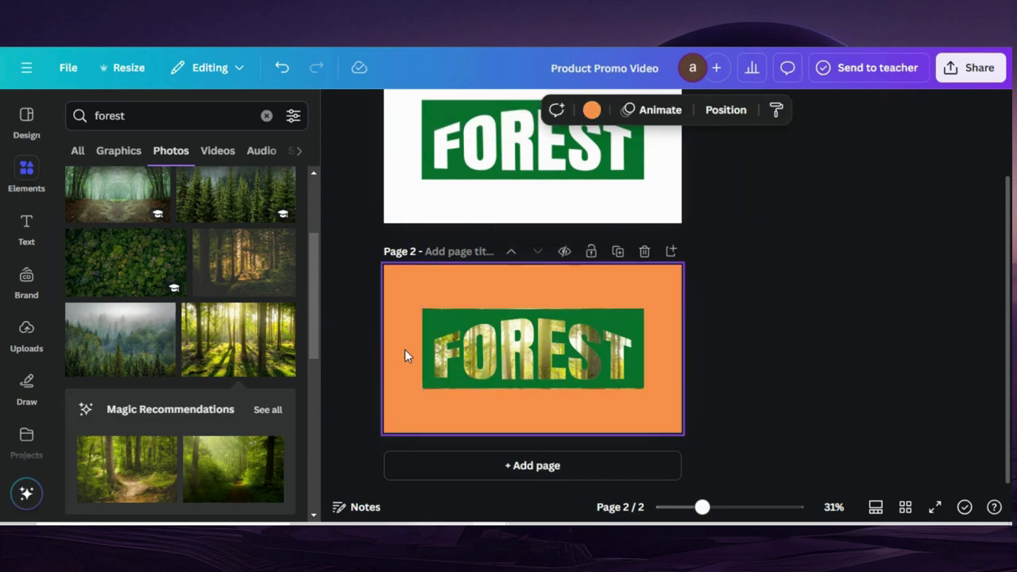
left_click(592, 110)
left_click(161, 228)
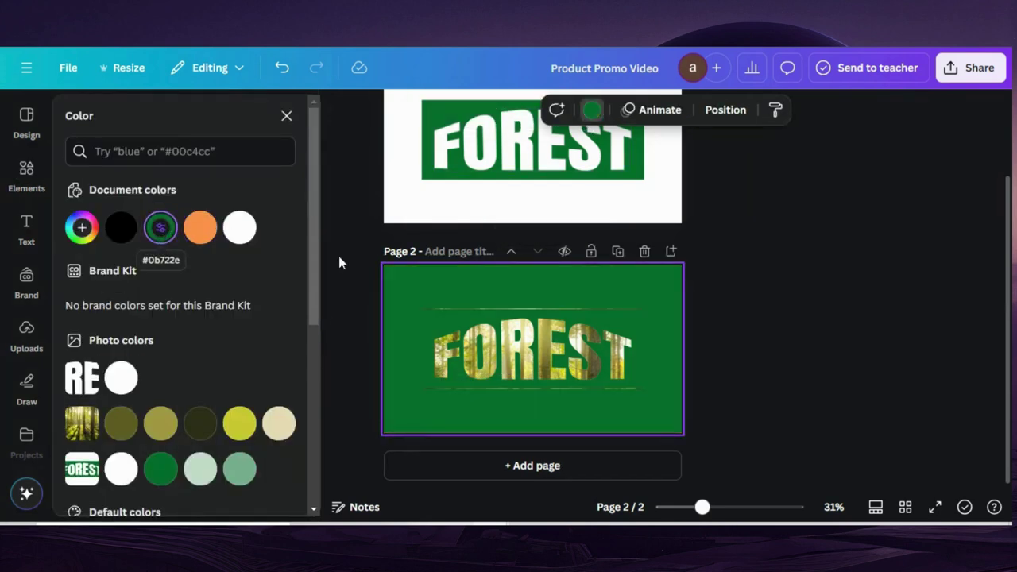
Select the forest photo layer and trim its edges inward so the photo shows only through the FOREST letters.
left_click(487, 322)
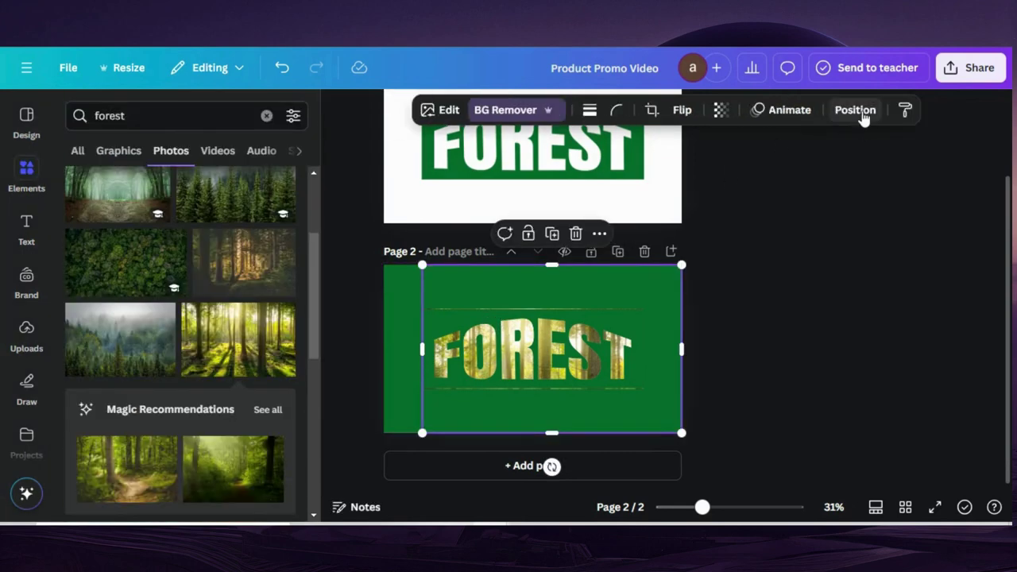
left_click(862, 113)
left_click(166, 291)
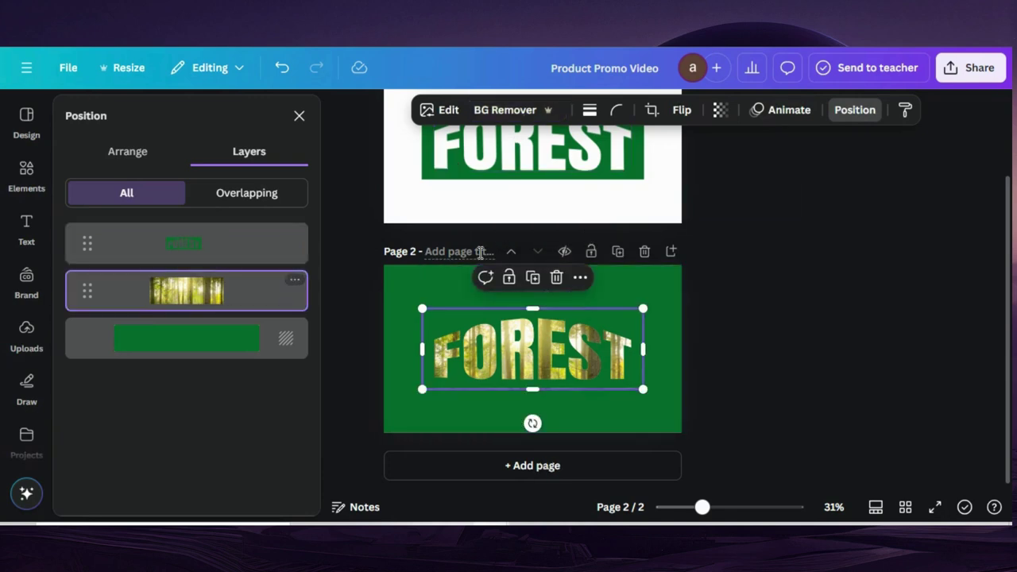
left_click_drag(531, 309, 531, 313)
left_click_drag(640, 352, 637, 352)
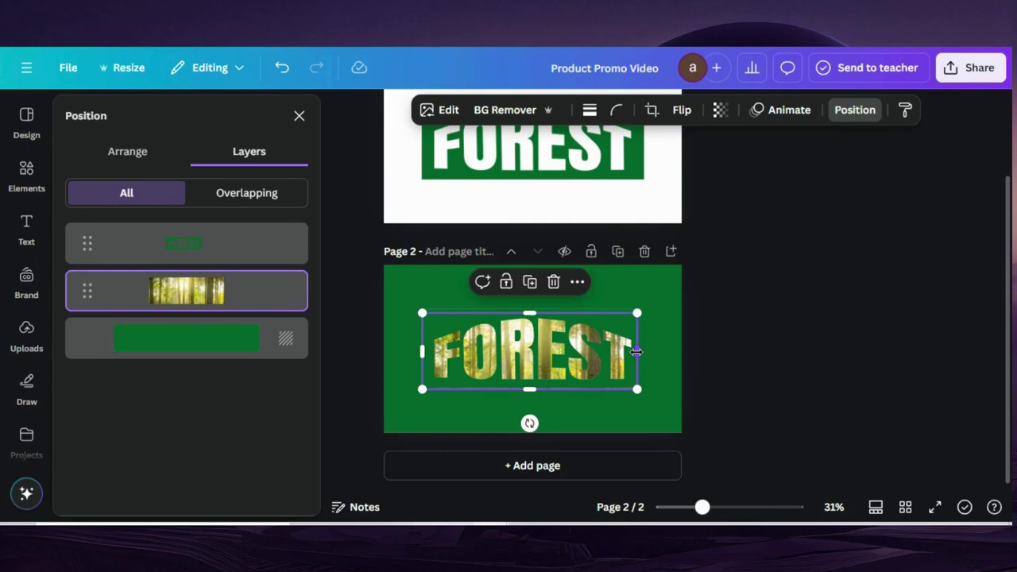
left_click_drag(525, 384, 525, 380)
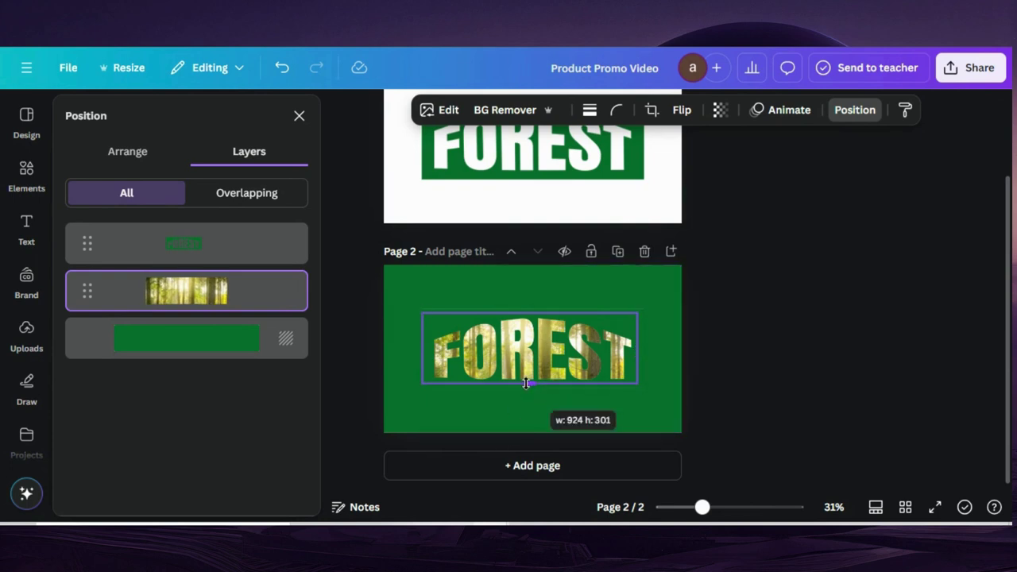
left_click_drag(427, 348, 427, 348)
left_click_drag(427, 348, 425, 348)
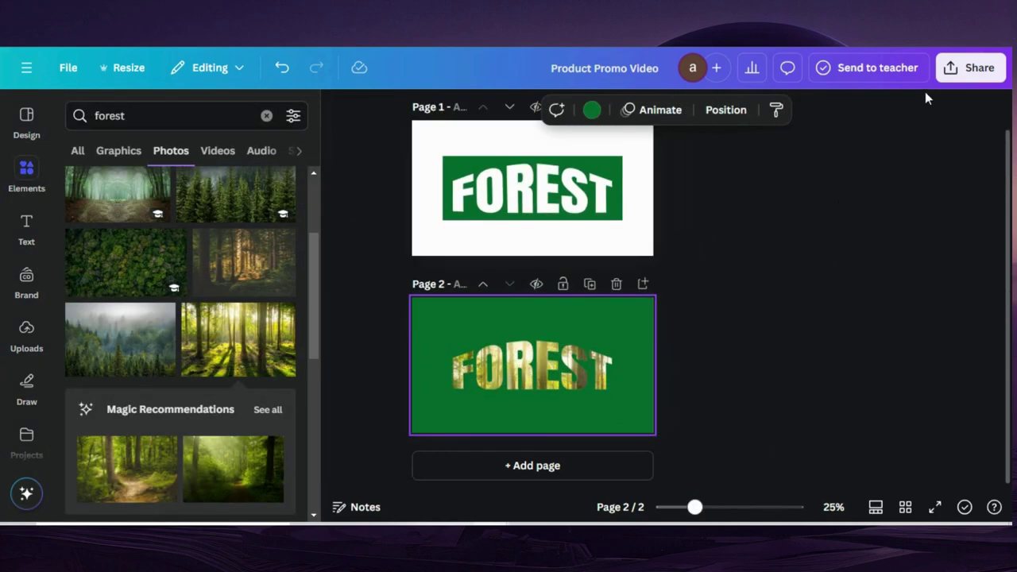
Download only page 2 as a PNG file.
left_click(971, 69)
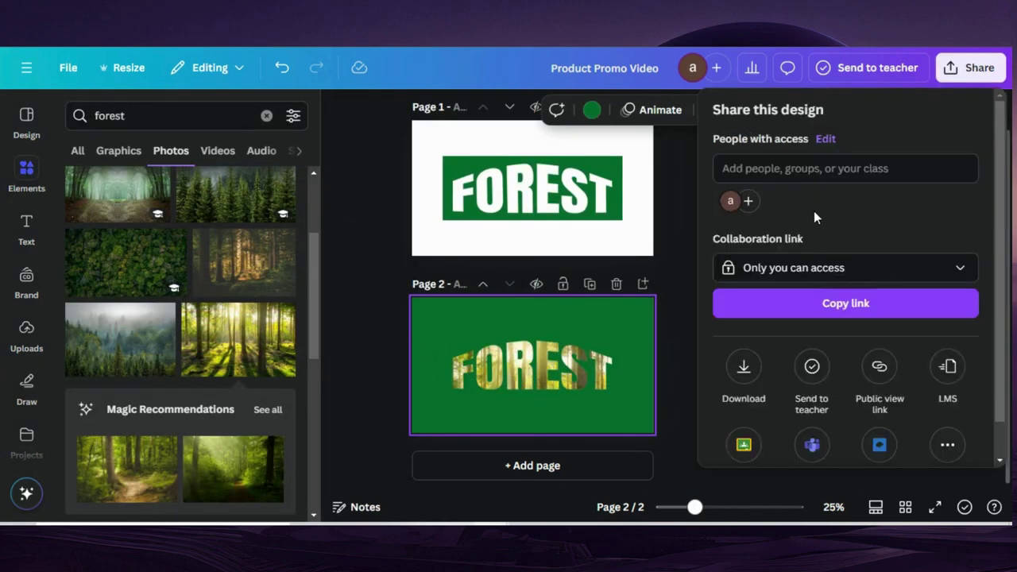
scroll(814, 211, "down", 1)
left_click(742, 329)
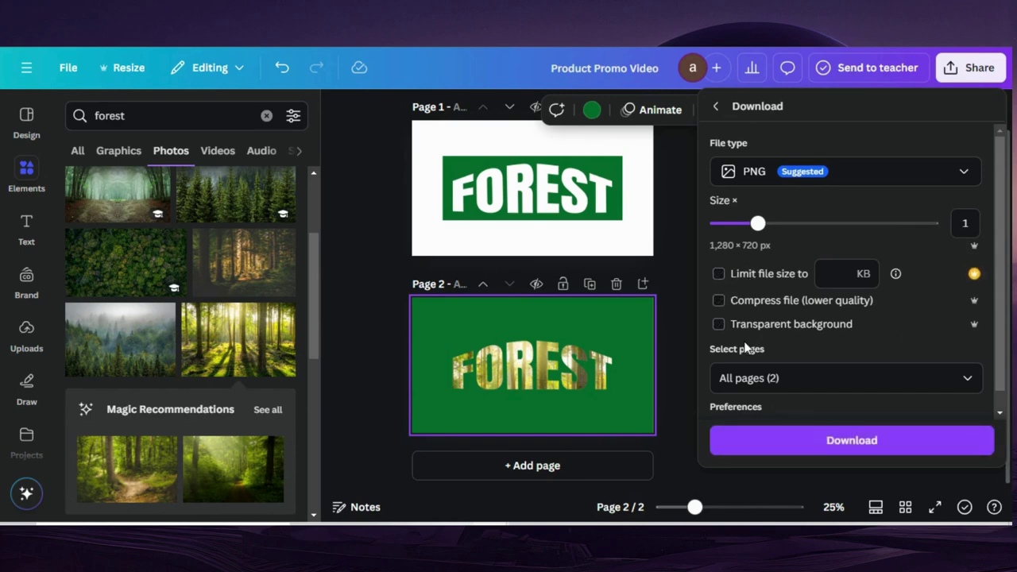
left_click(757, 375)
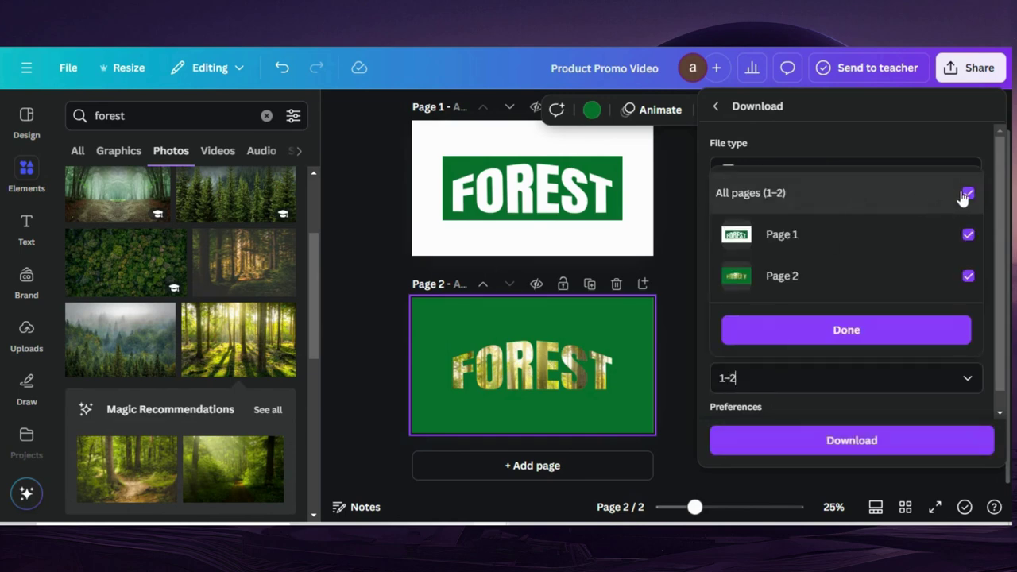
left_click(967, 194)
left_click(969, 278)
left_click(855, 337)
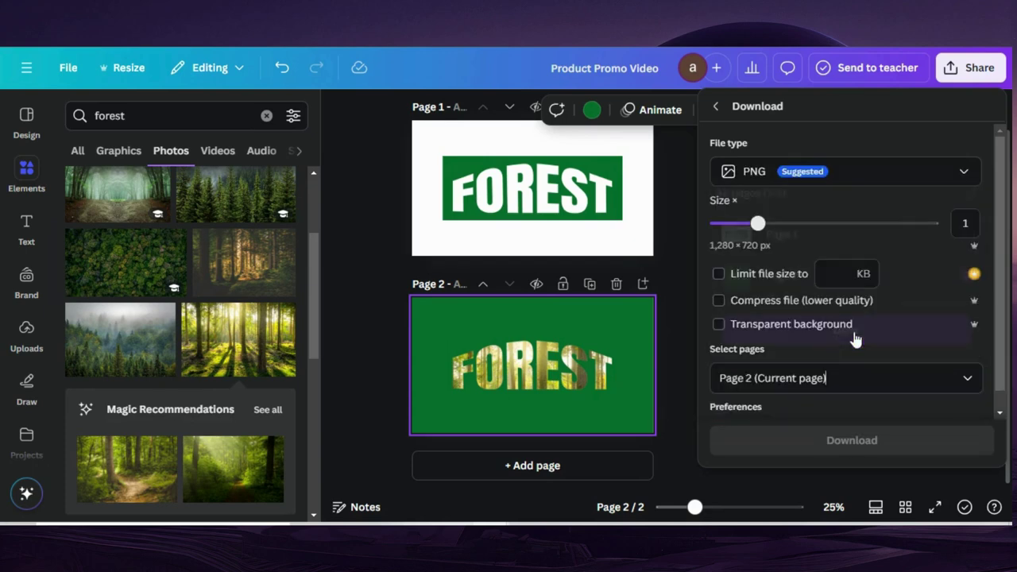
left_click(797, 441)
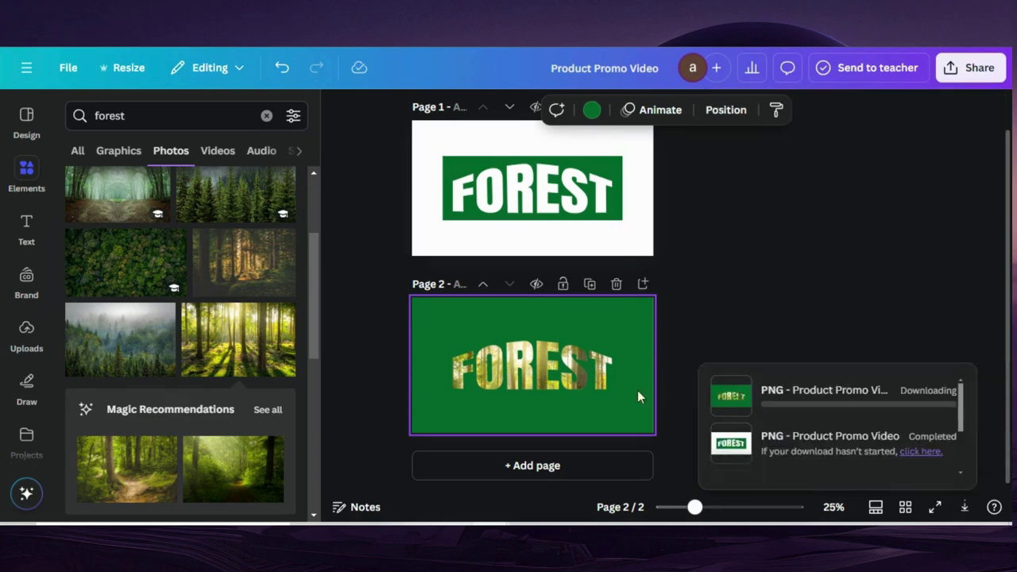
Add a third page and place the newly downloaded photo-filled FOREST PNG at its centre.
left_click(545, 468)
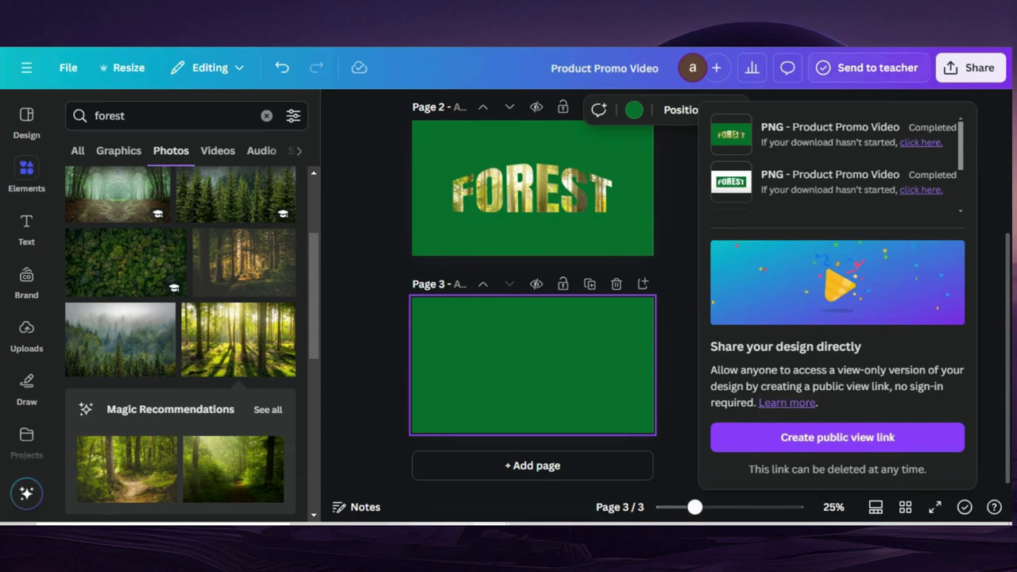
left_click(886, 35)
left_click_drag(787, 94, 540, 338)
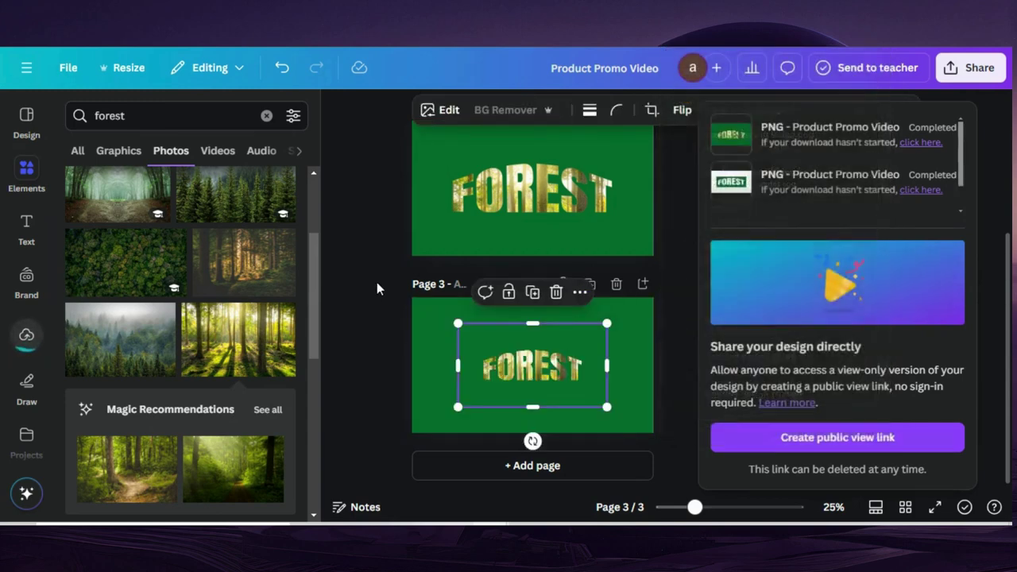
Set page 3's background to white and remove the green background from the placed FOREST image.
left_click(376, 282)
left_click(429, 324)
left_click(592, 111)
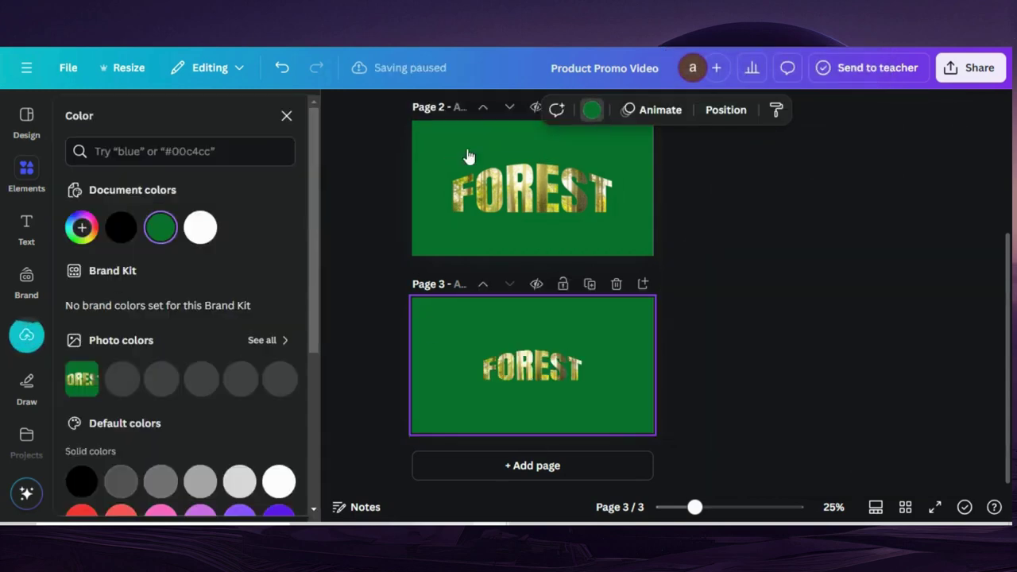
left_click(200, 228)
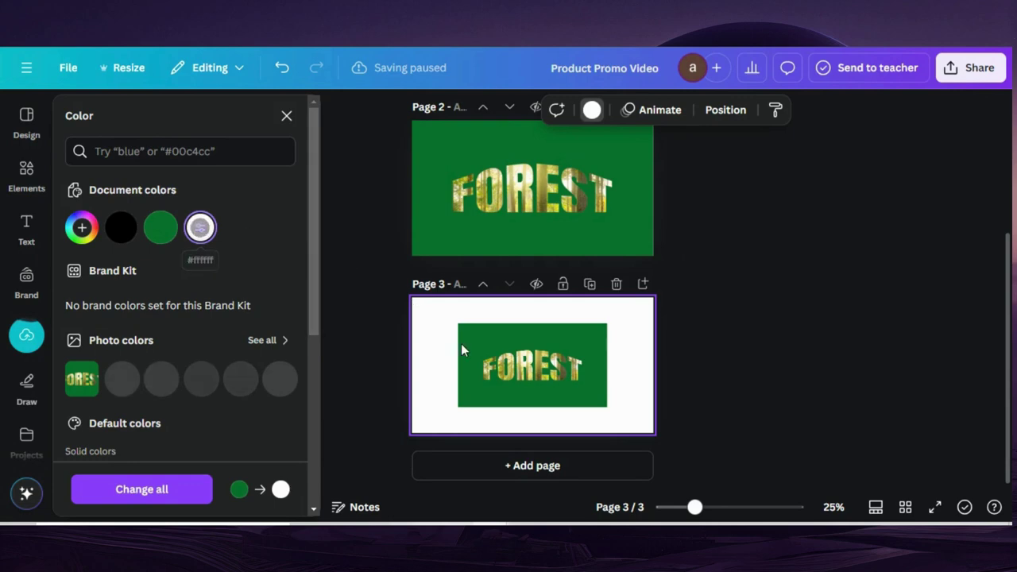
left_click(486, 344)
left_click(501, 110)
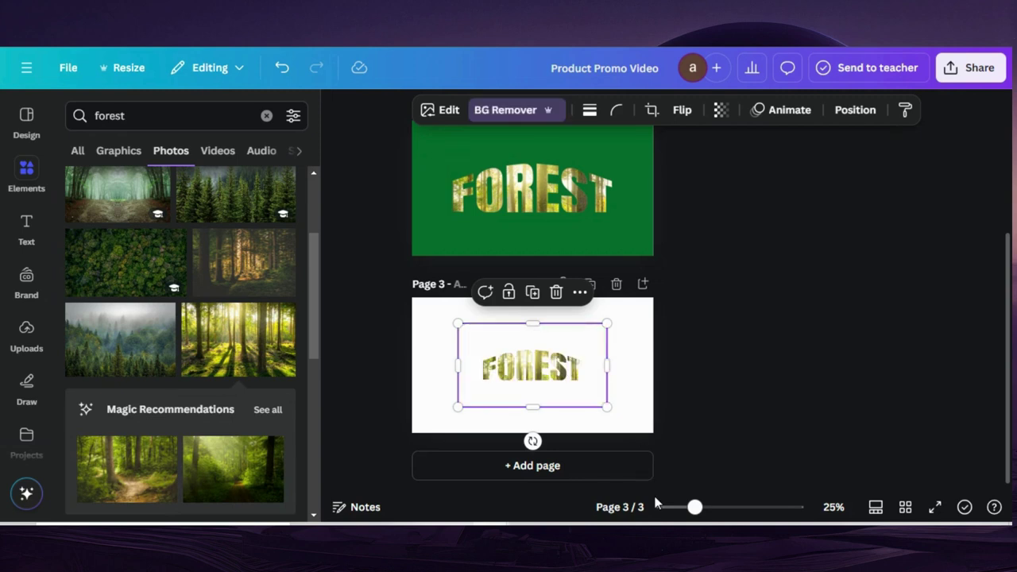
Enlarge the FOREST image on page 3 and trim its empty margins close around the letters.
left_click_drag(695, 507, 708, 507)
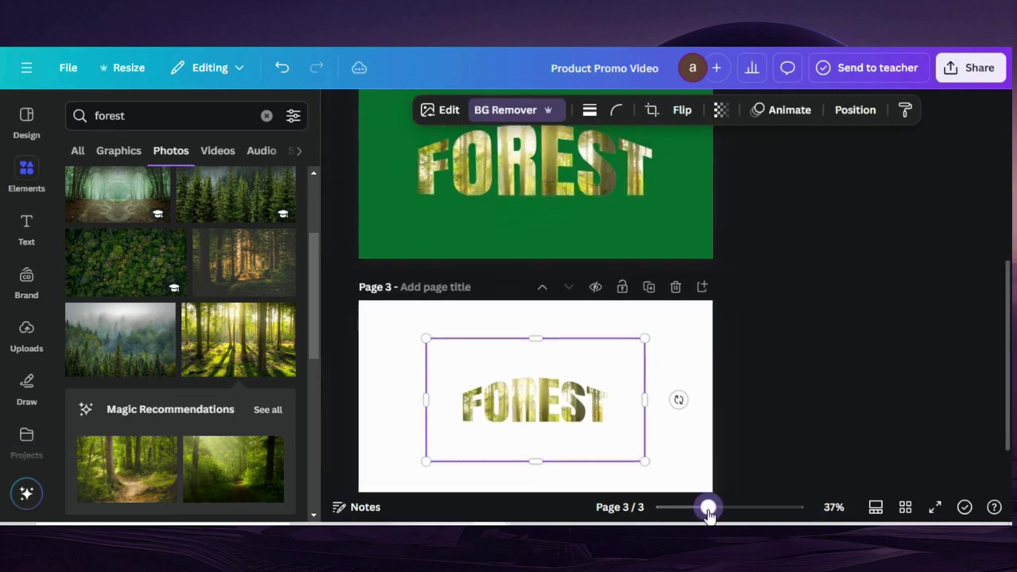
left_click_drag(549, 395, 547, 384)
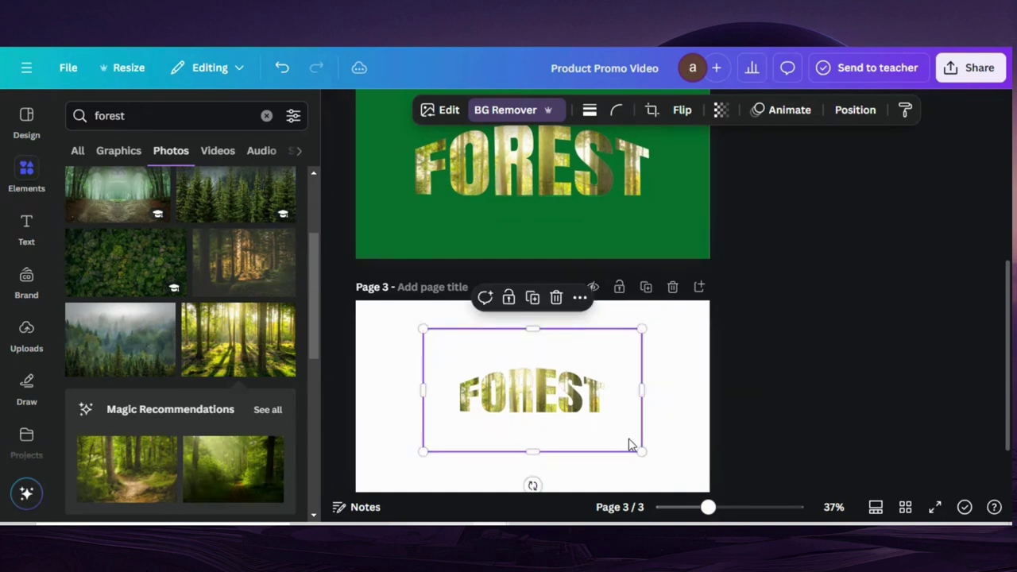
left_click_drag(641, 452, 697, 482)
left_click_drag(531, 382, 493, 374)
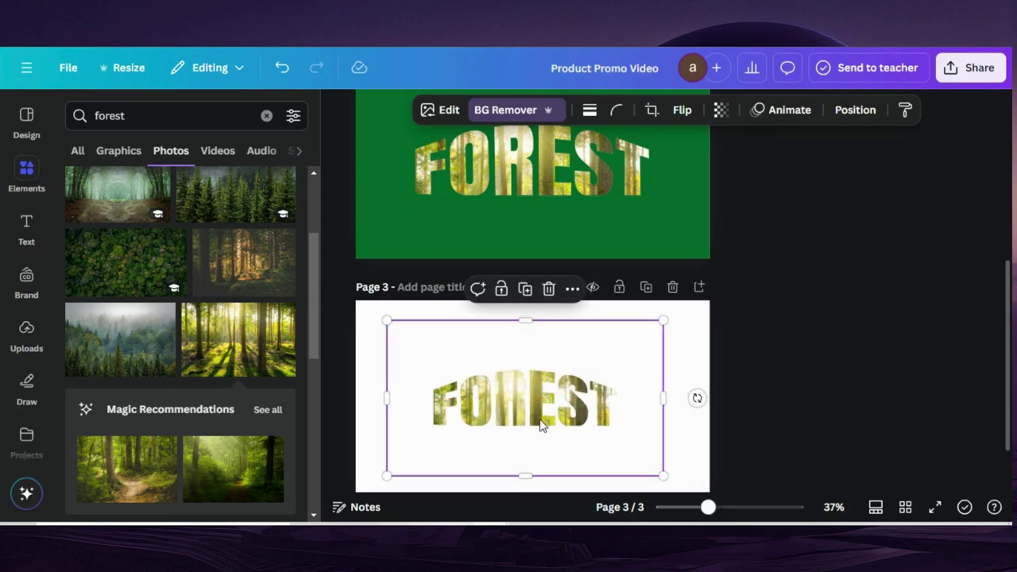
left_click_drag(663, 475, 767, 524)
left_click_drag(708, 507, 693, 507)
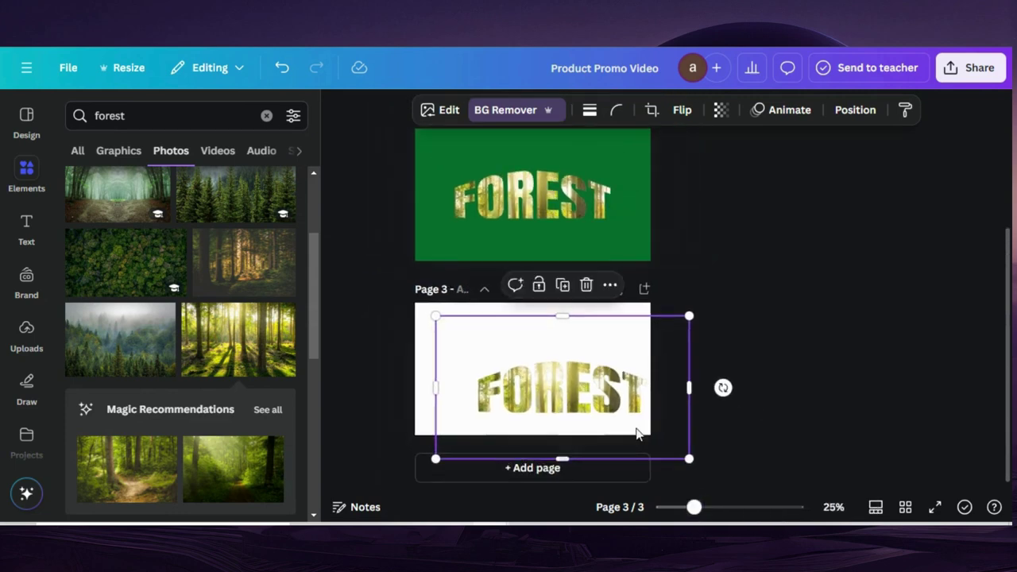
key("ctrl+z")
Duplicate the FOREST image, set the copy aside at page 3's upper-right corner and move the original slightly lower.
left_click(537, 291)
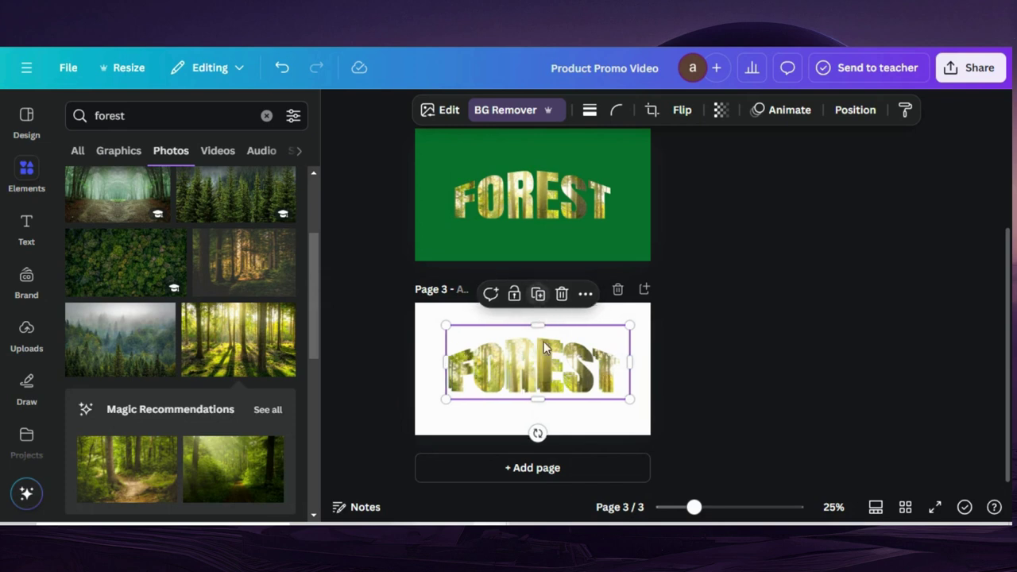
left_click_drag(544, 350, 638, 296)
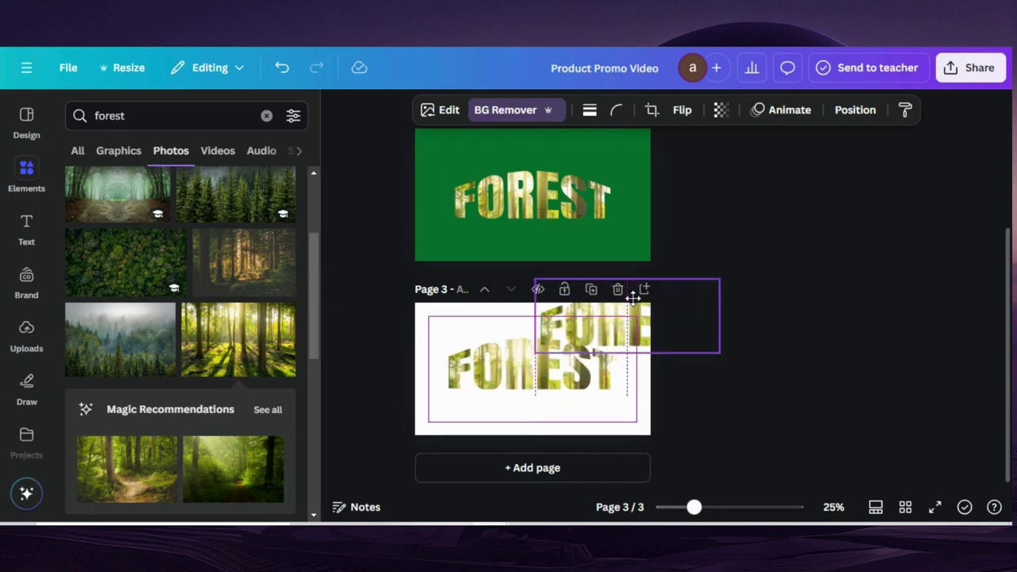
left_click(624, 386)
left_click_drag(517, 353, 516, 371)
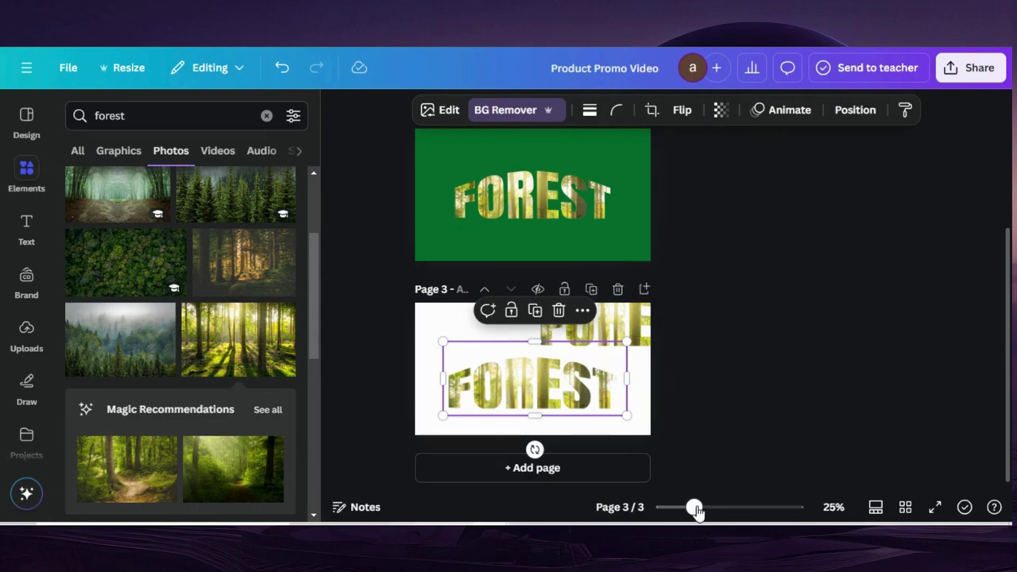
Darken the lower FOREST image on page 3 by setting its brightness to -62.
left_click_drag(694, 507, 705, 507)
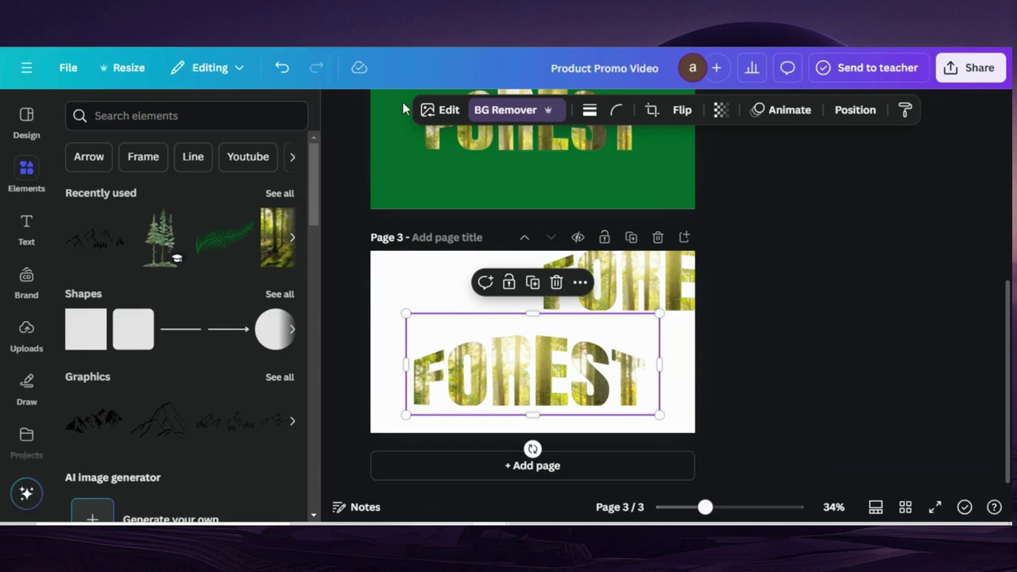
left_click(443, 110)
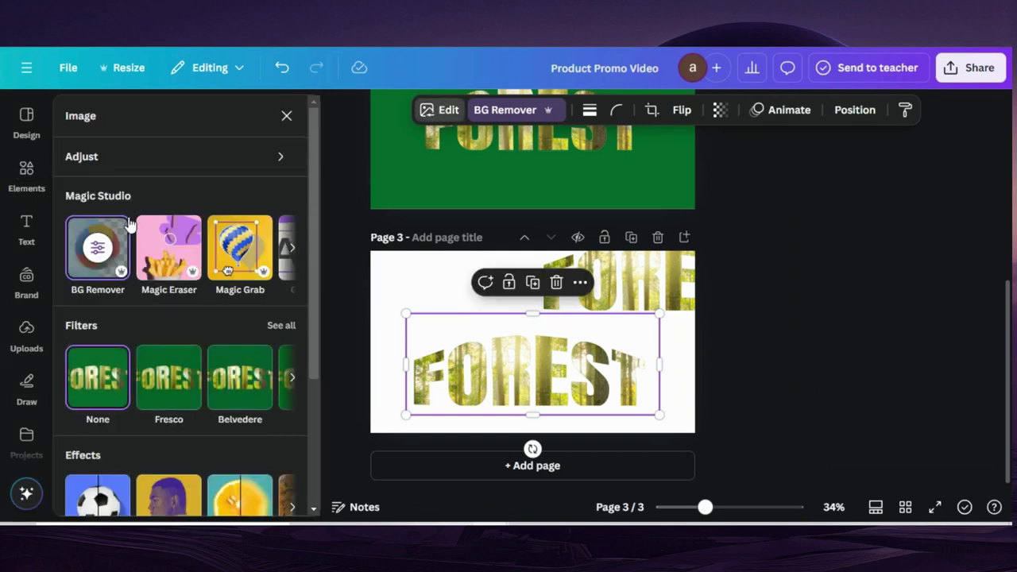
left_click(156, 162)
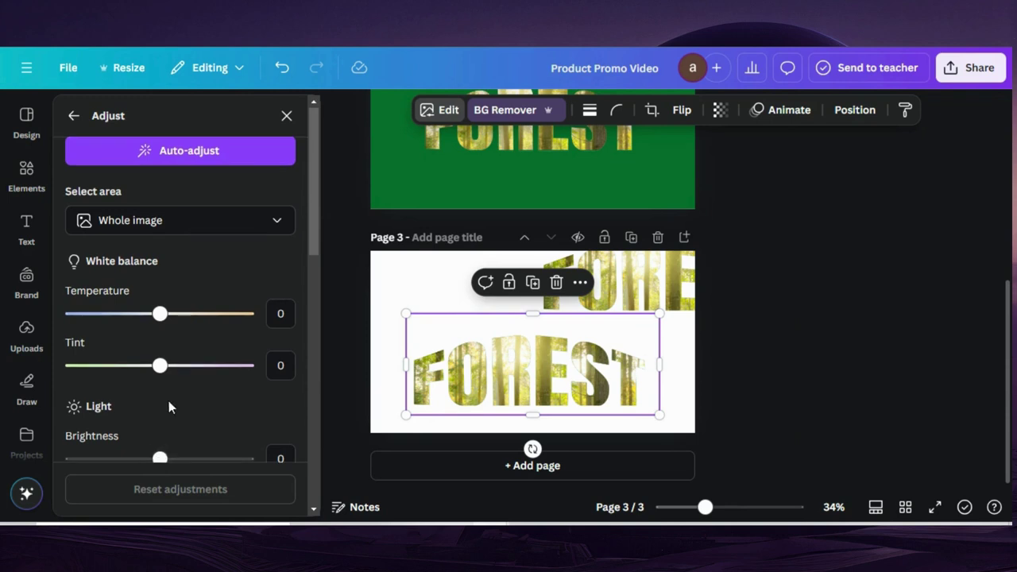
scroll(168, 402, "down", 2)
left_click_drag(159, 321, 99, 321)
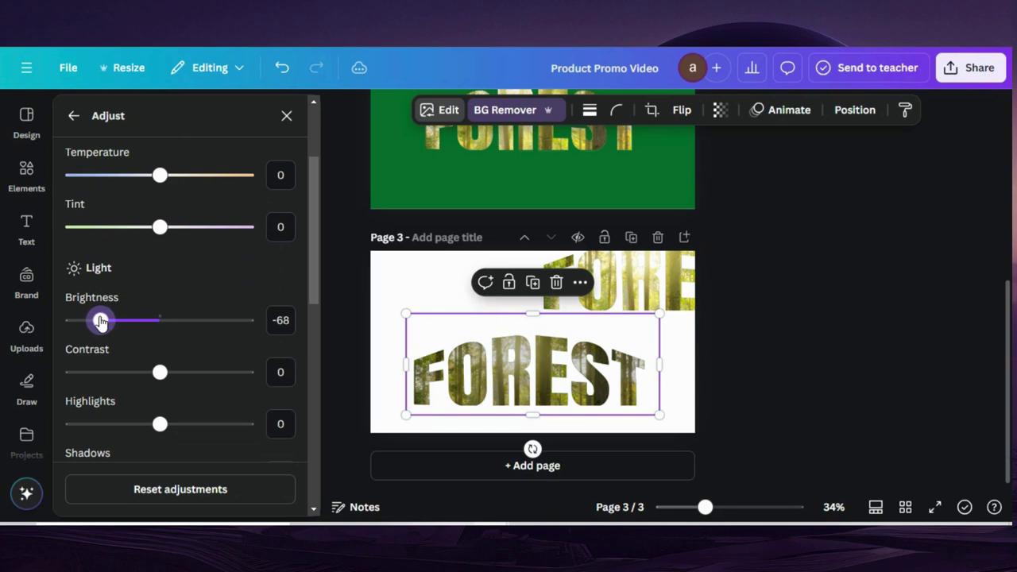
left_click_drag(101, 321, 106, 322)
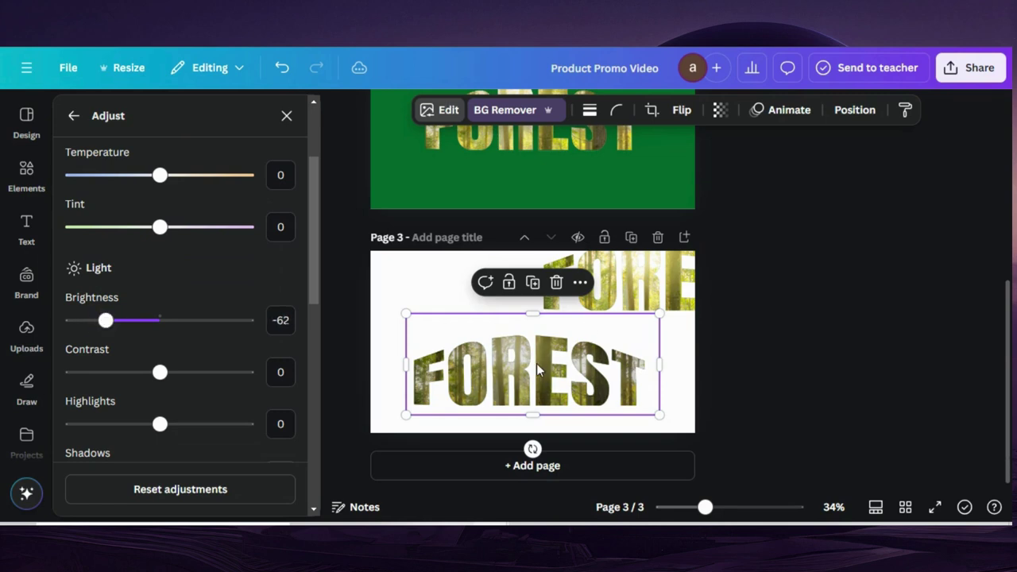
Duplicate the darkened FOREST image repeatedly and stack the copies with slight upward offsets to give the letters 3D thickness.
left_click(582, 360)
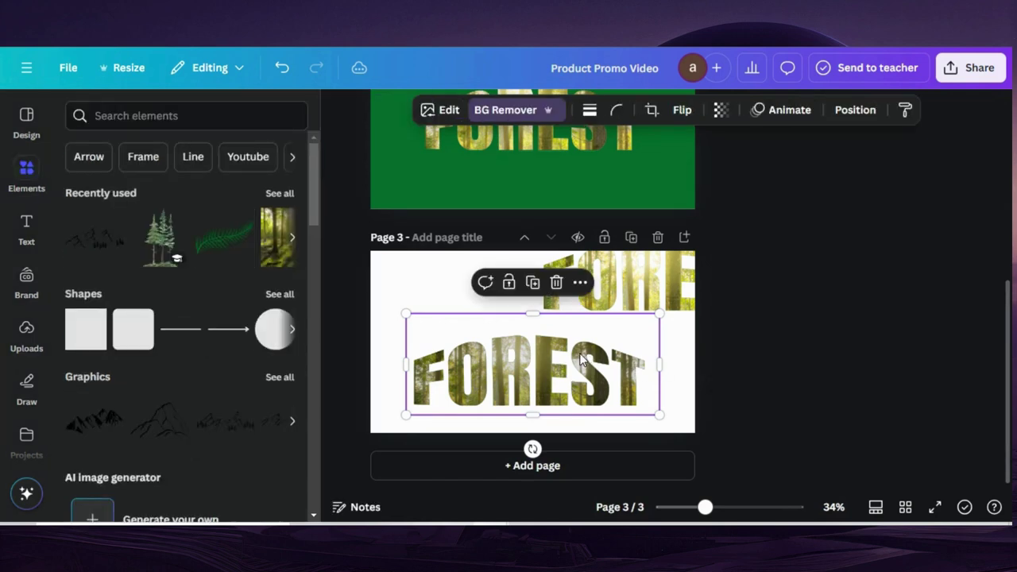
left_click(533, 282)
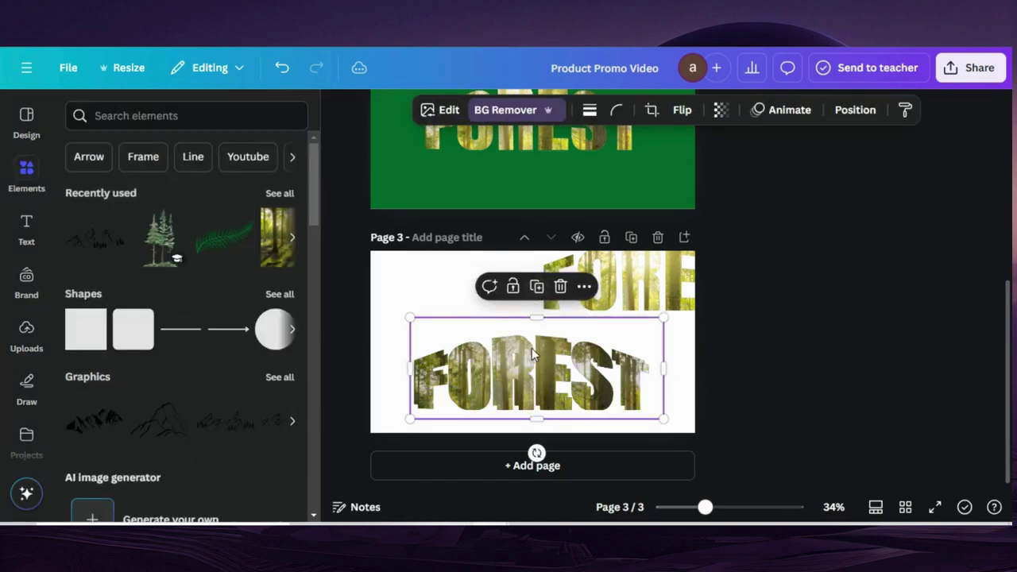
left_click_drag(531, 348, 528, 344)
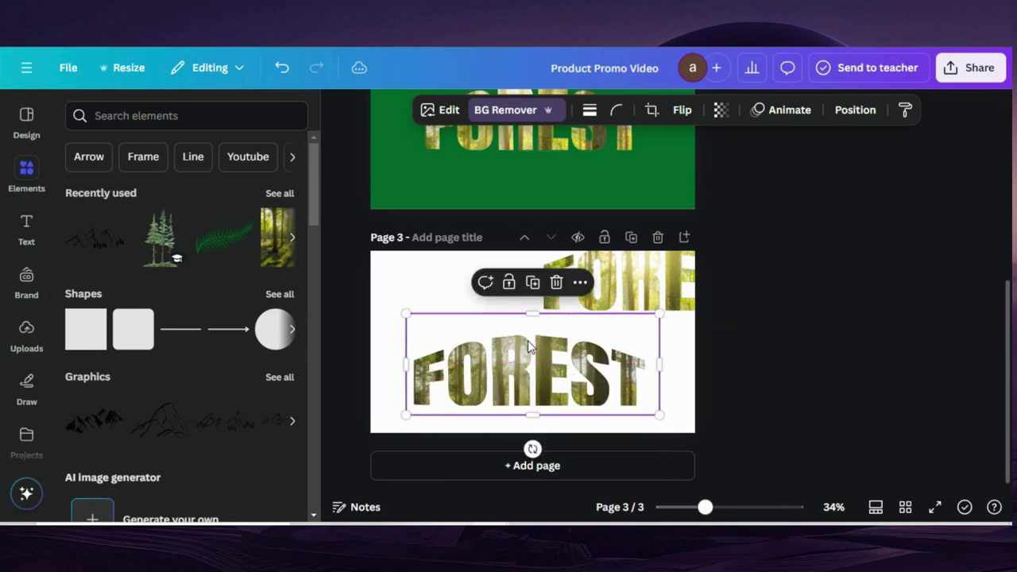
scroll(528, 348, "up", 1)
scroll(528, 341, "up", 1)
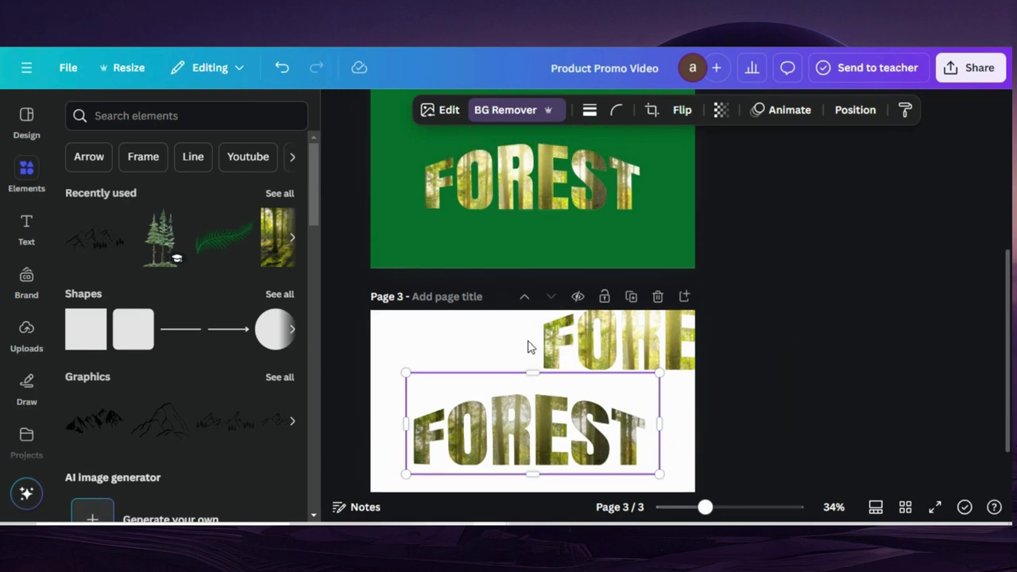
left_click(713, 413)
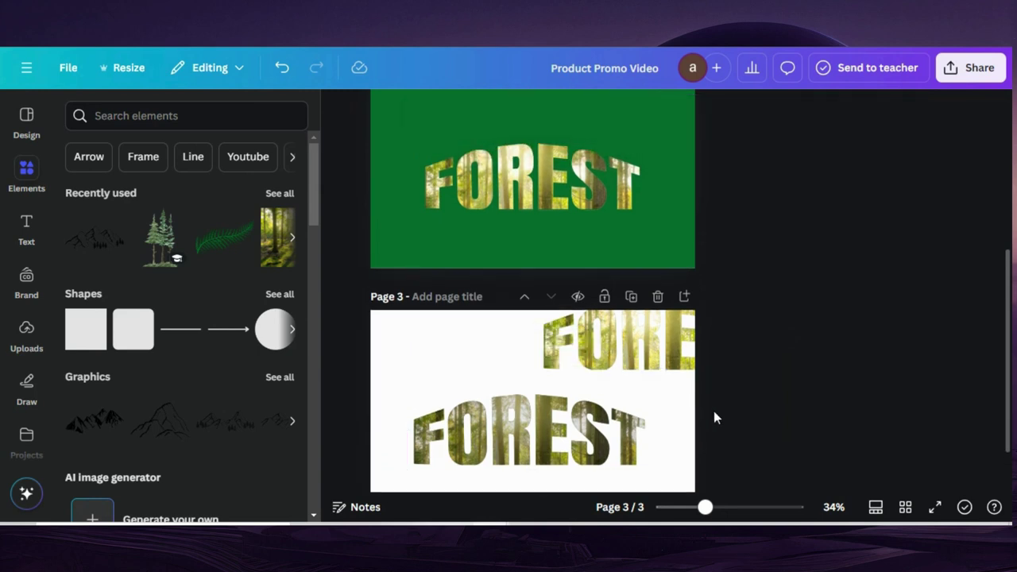
scroll(713, 413, "down", 2)
left_click(559, 369)
left_click_drag(559, 363, 558, 360)
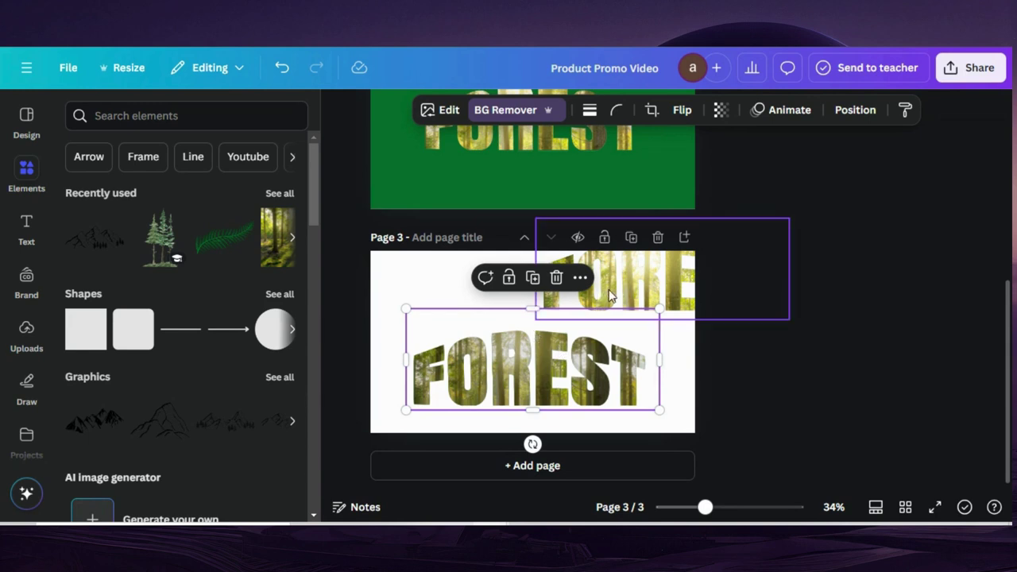
Move the bright FOREST copy onto the dark stack, bring it to the top layer and align it with the letters.
left_click_drag(628, 294, 505, 365)
left_click(858, 111)
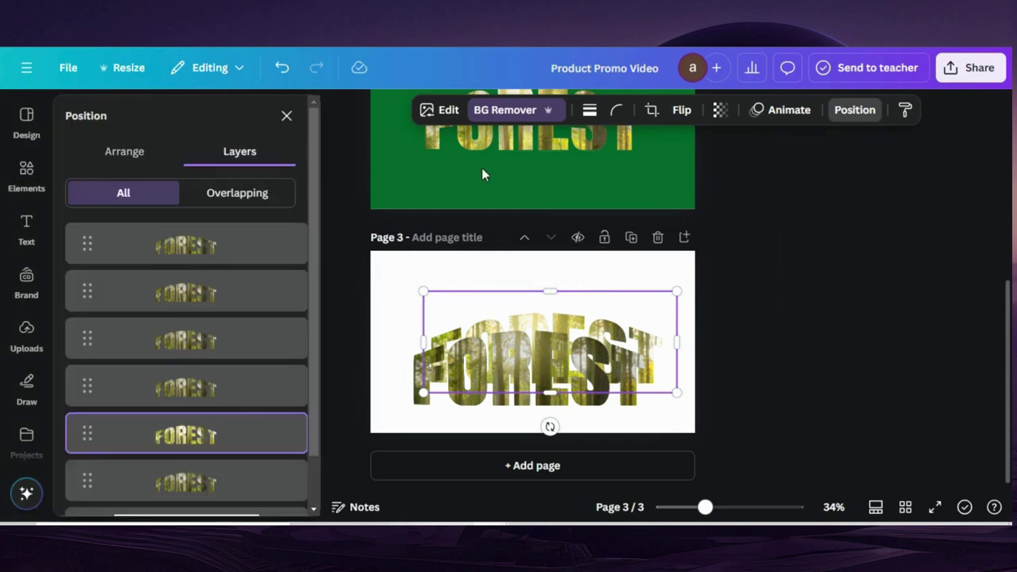
left_click_drag(195, 432, 193, 242)
left_click_drag(554, 344, 536, 360)
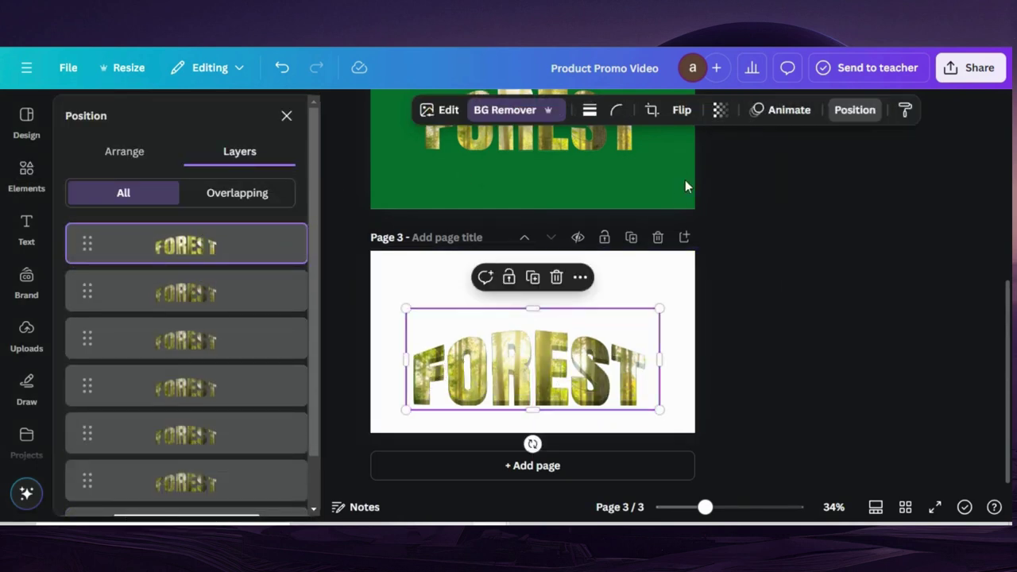
Warm the colours of the top FOREST image by setting its temperature to 56.
left_click(443, 110)
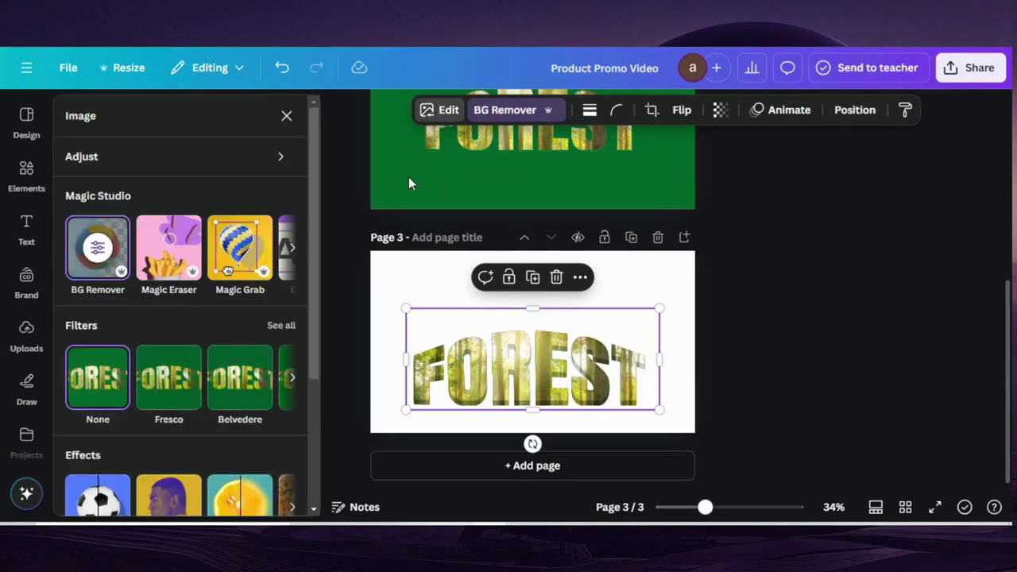
left_click(141, 154)
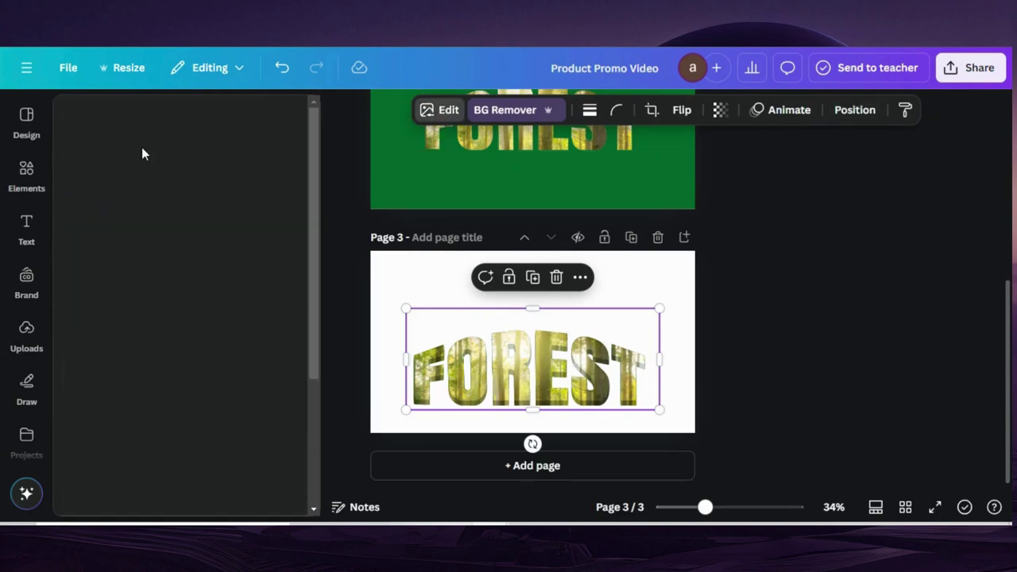
left_click_drag(160, 315, 209, 315)
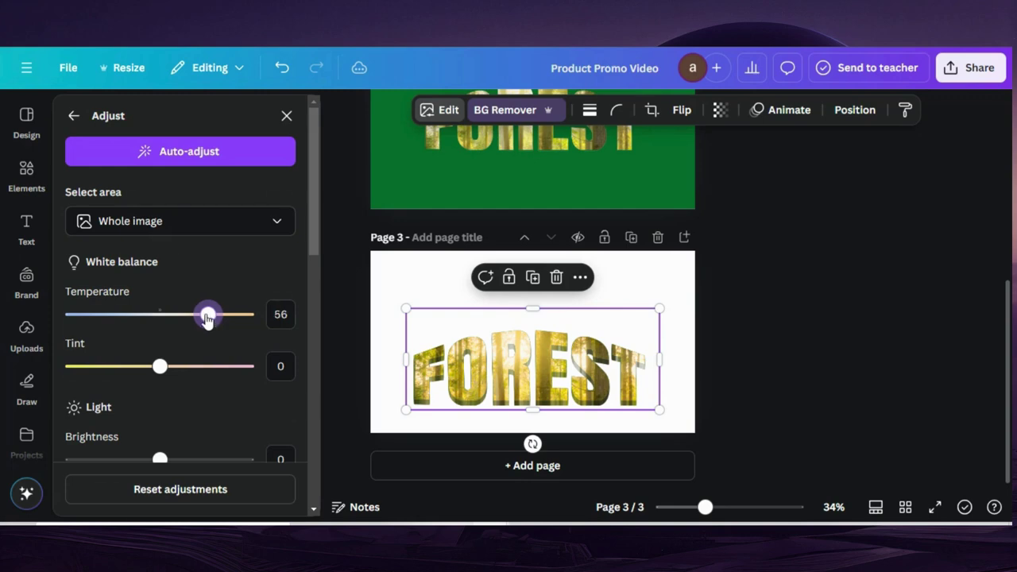
key("Escape")
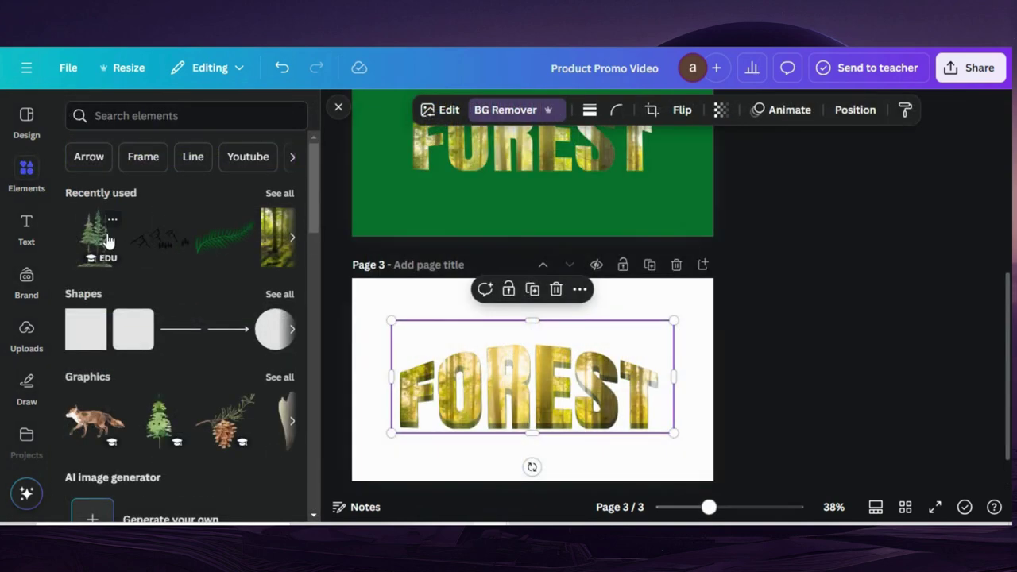
Add the recently used pine trees graphic to page 3 and shrink it to fit over the letter F.
left_click(104, 253)
left_click_drag(556, 372, 471, 332)
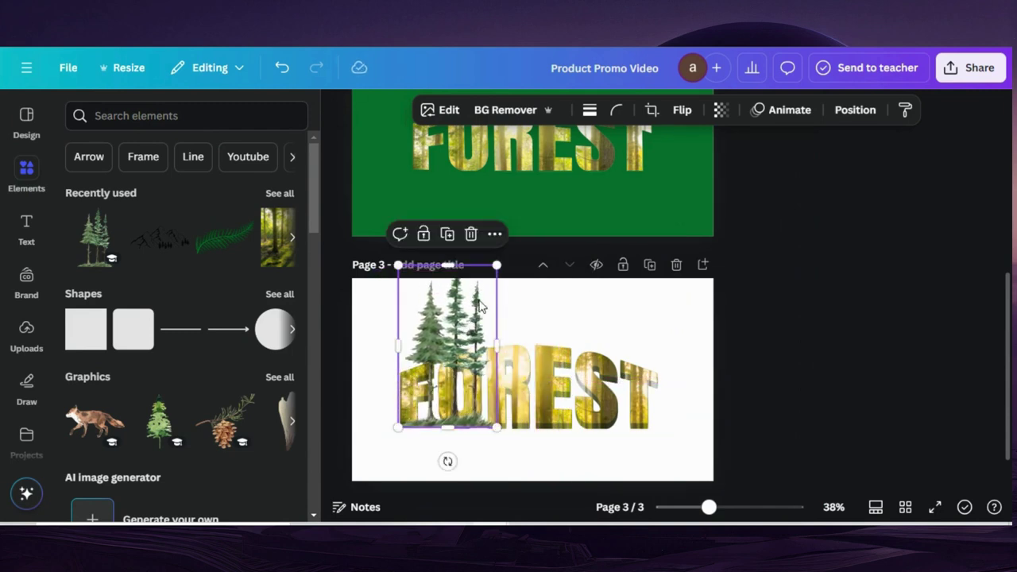
left_click_drag(495, 265, 453, 334)
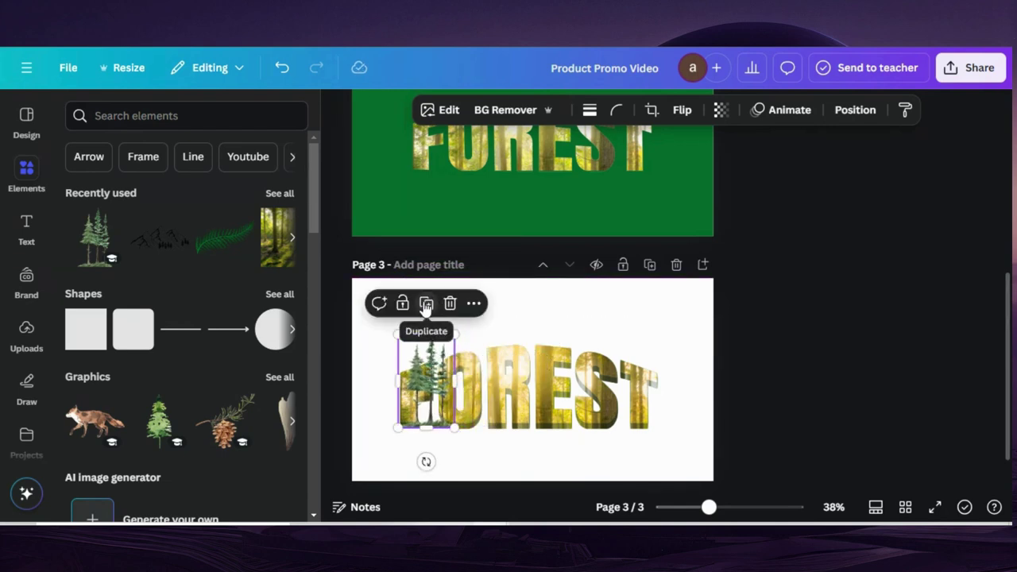
Send the pine trees behind all FOREST layers, directly above the white background.
left_click(849, 112)
left_click_drag(246, 246, 236, 450)
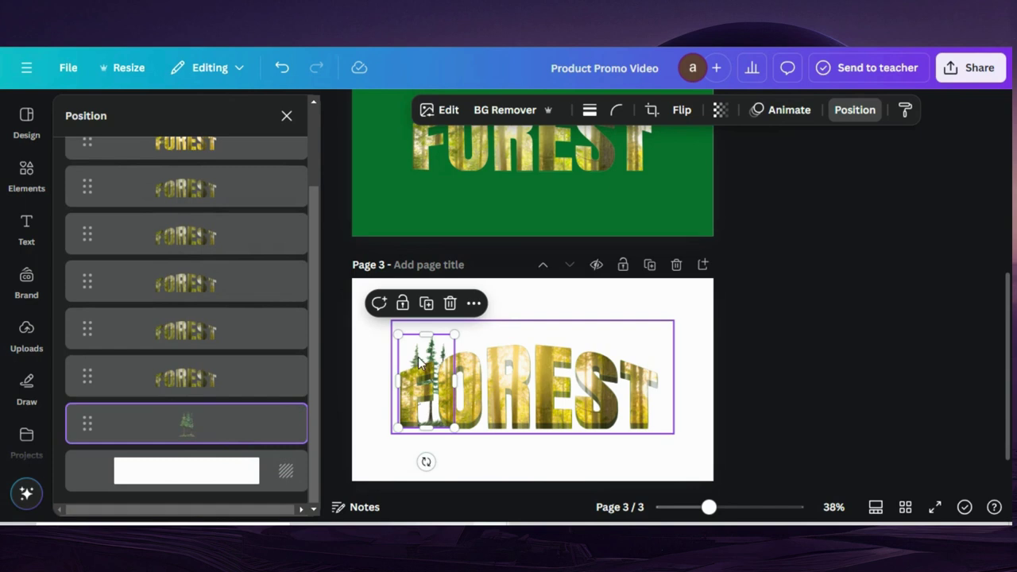
left_click(580, 476)
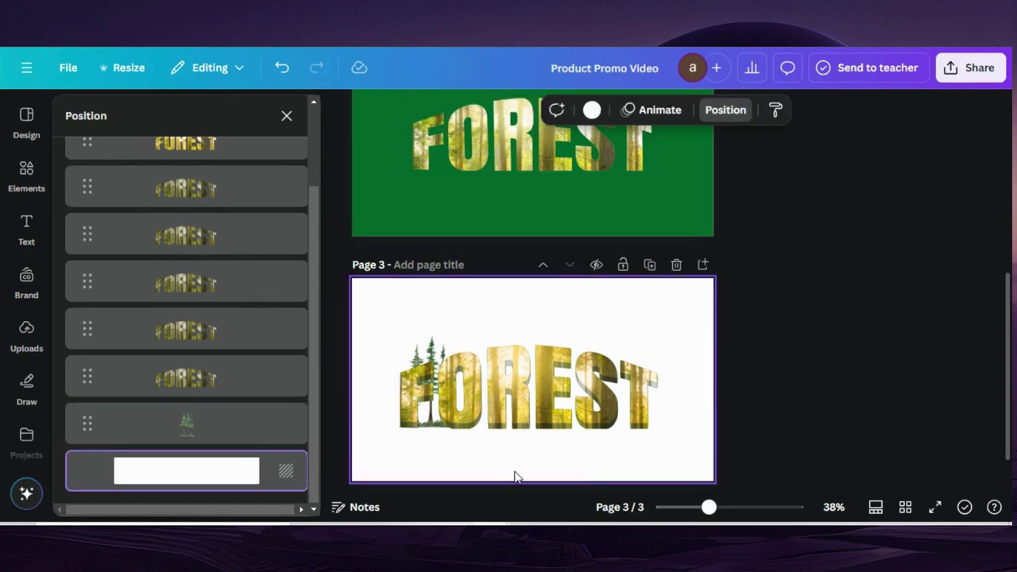
Repeat the pine trees across the full width behind the FOREST letters and make them partly transparent.
left_click(244, 431)
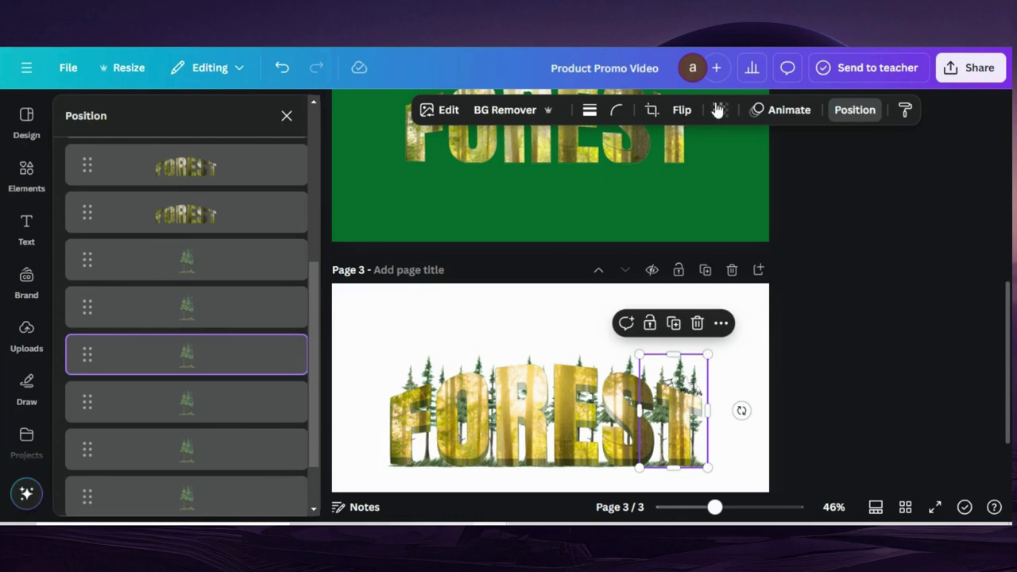
left_click(717, 109)
left_click_drag(740, 176, 729, 180)
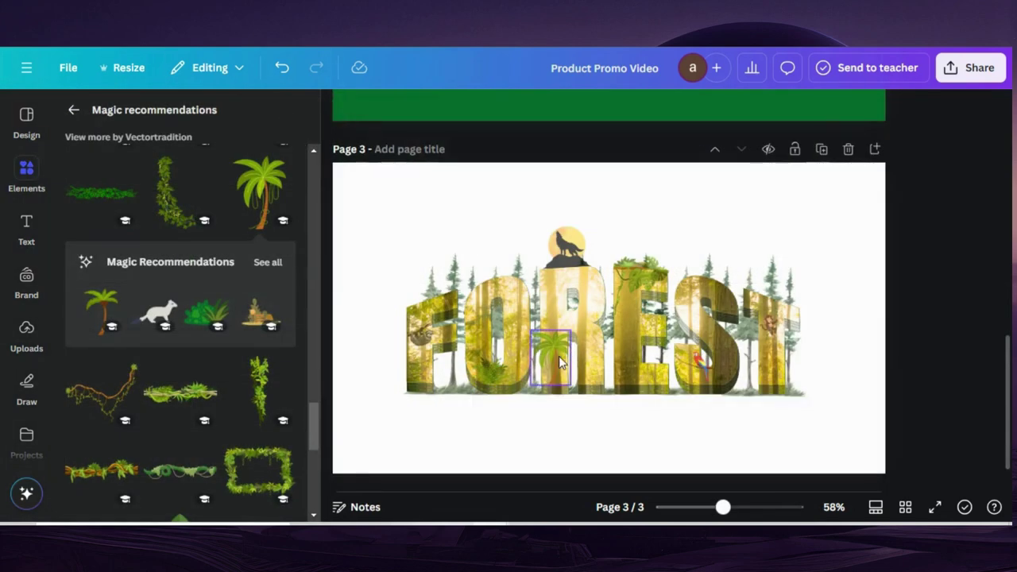
Examine the palm, bush, sloth, howling wolf and hanging vine decorations placed on the FOREST letters.
left_click(548, 367)
left_click(492, 379)
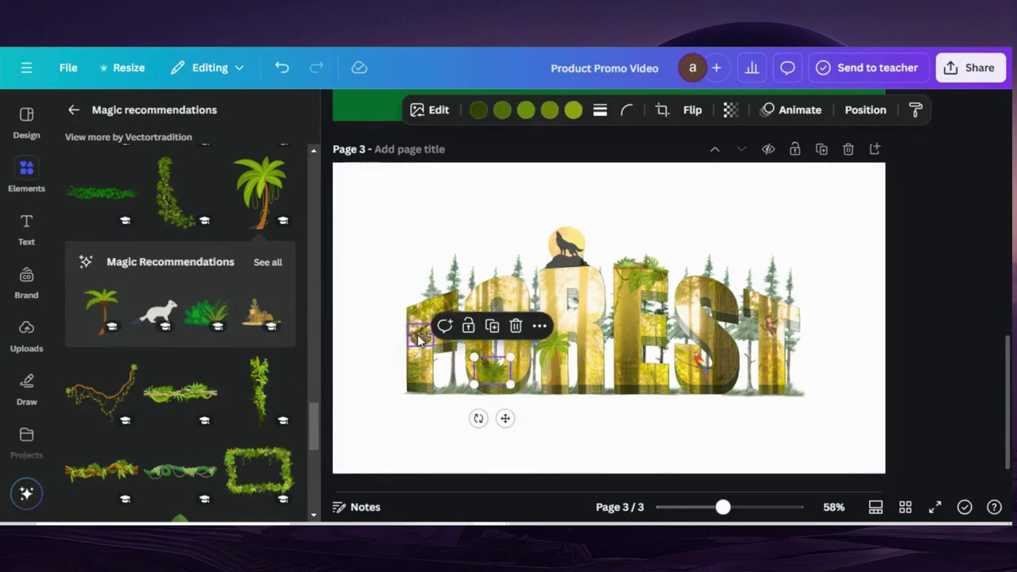
left_click(419, 338)
left_click(571, 259)
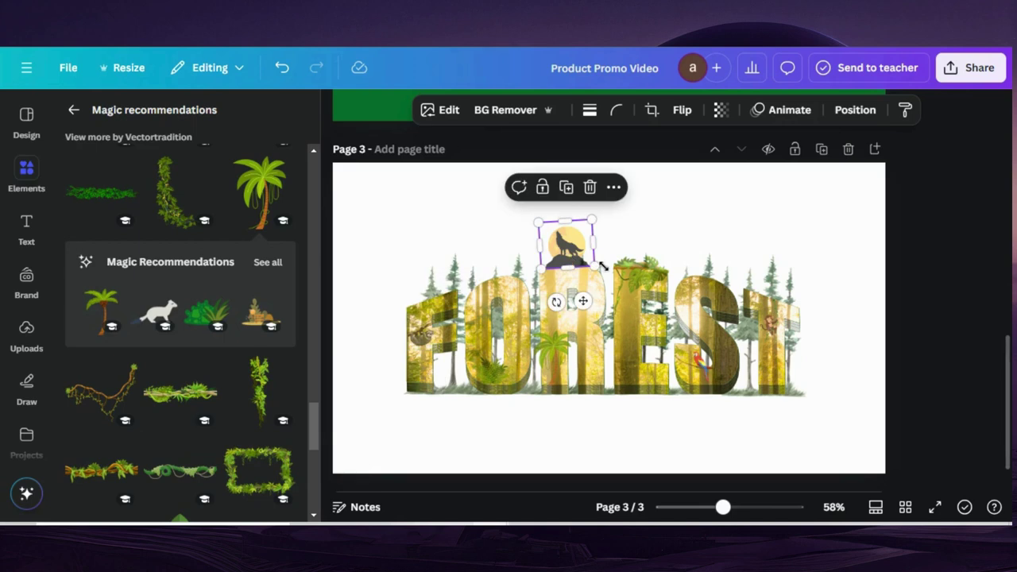
left_click(631, 276)
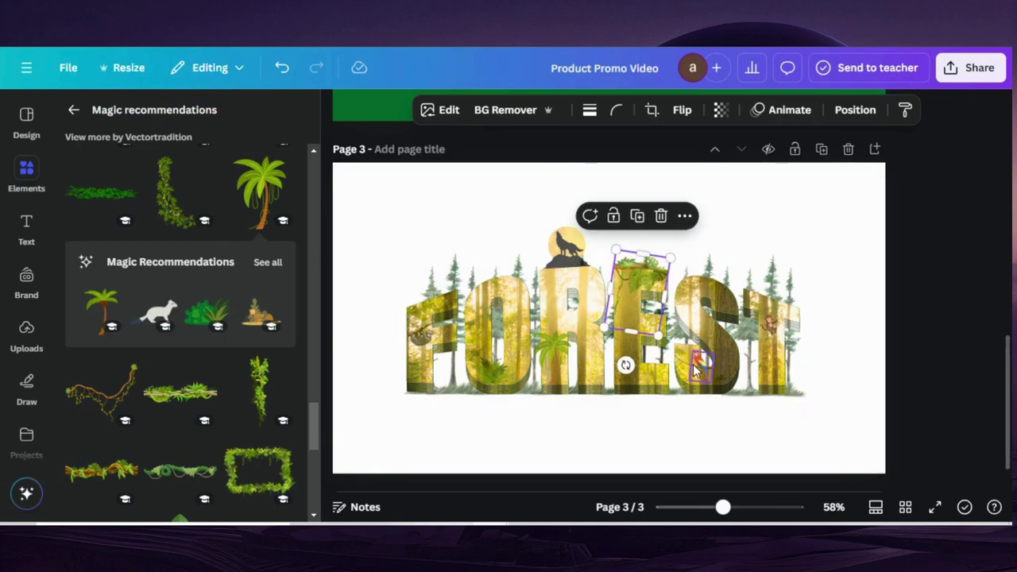
left_click(844, 357)
Download only page 3 as a PNG with a transparent background.
scroll(764, 337, "down", 5)
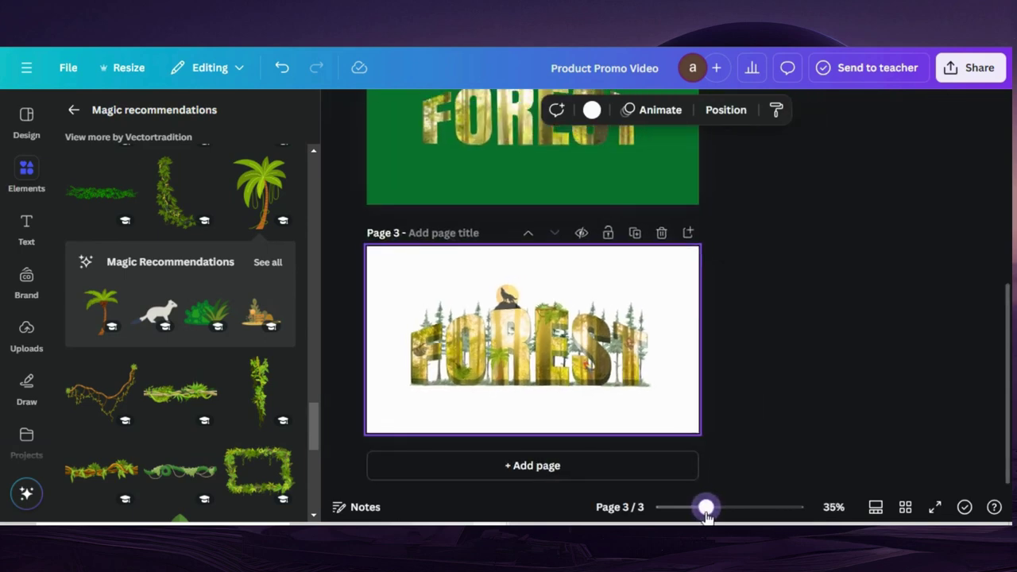
left_click(971, 68)
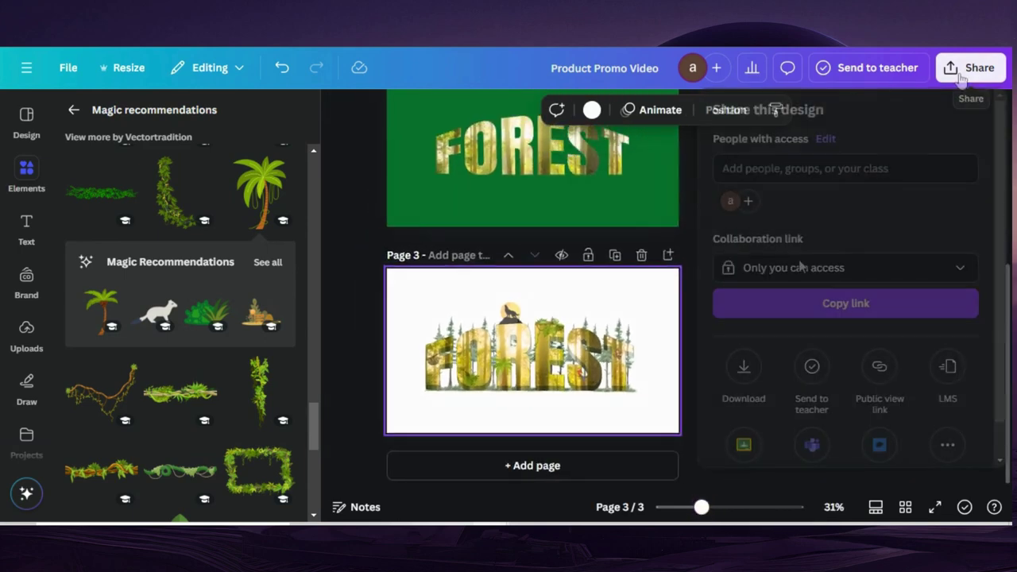
left_click(741, 332)
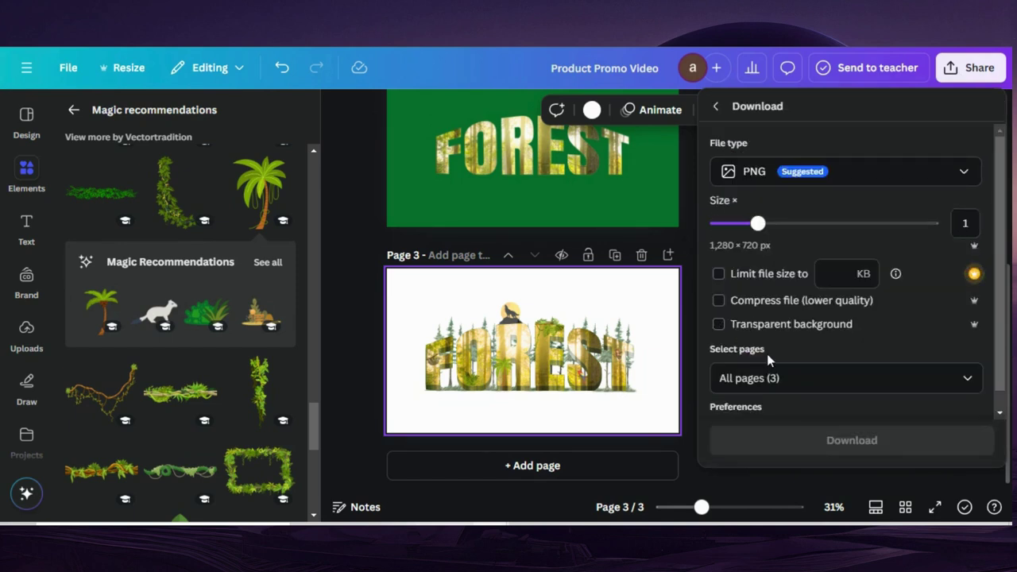
left_click(774, 377)
left_click(956, 141)
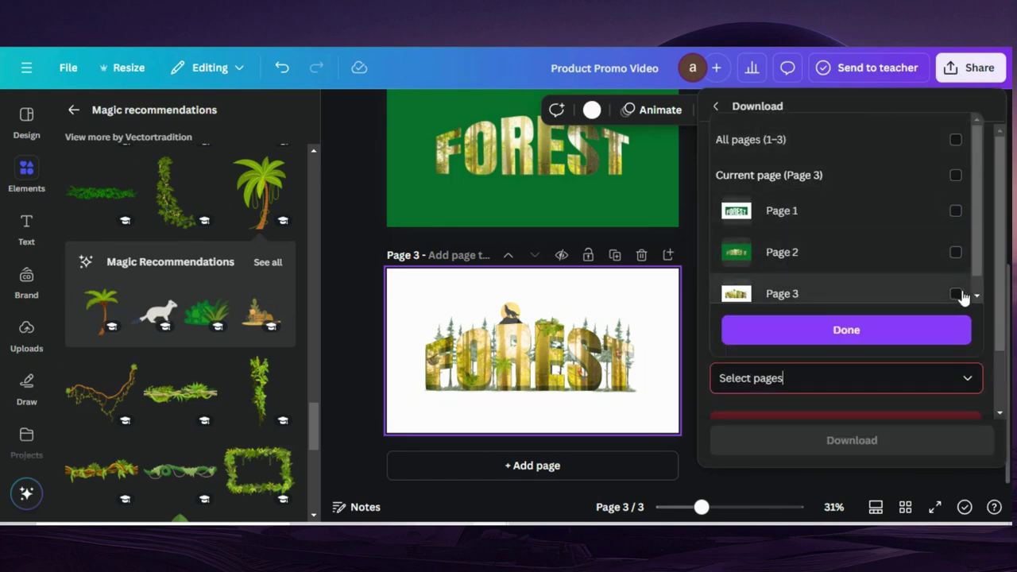
left_click(956, 293)
left_click(890, 334)
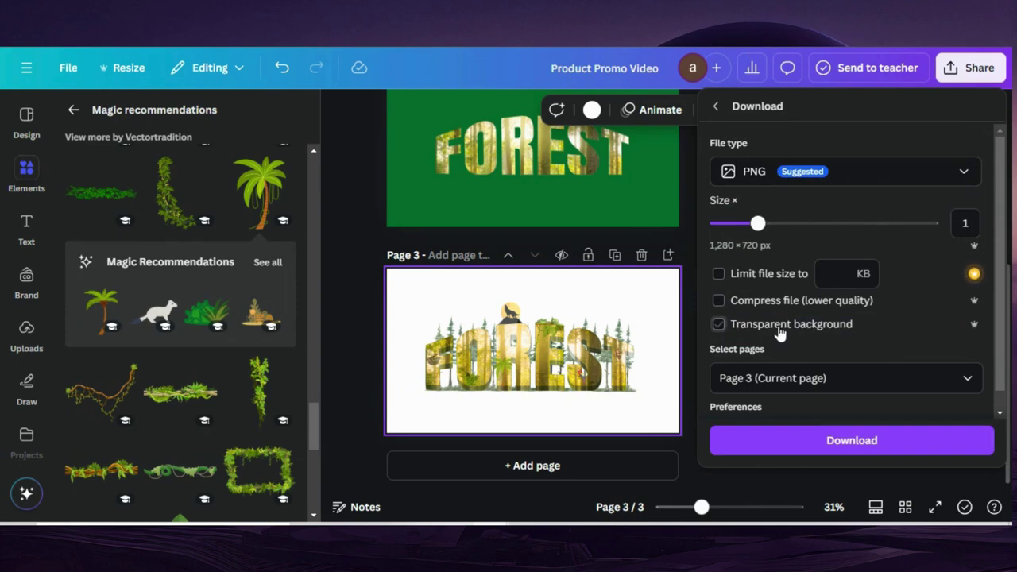
left_click(772, 434)
Add page 4, paste the exported FOREST logo image there, and enlarge it to about 1,523 px wide, centred on the page.
left_click(569, 470)
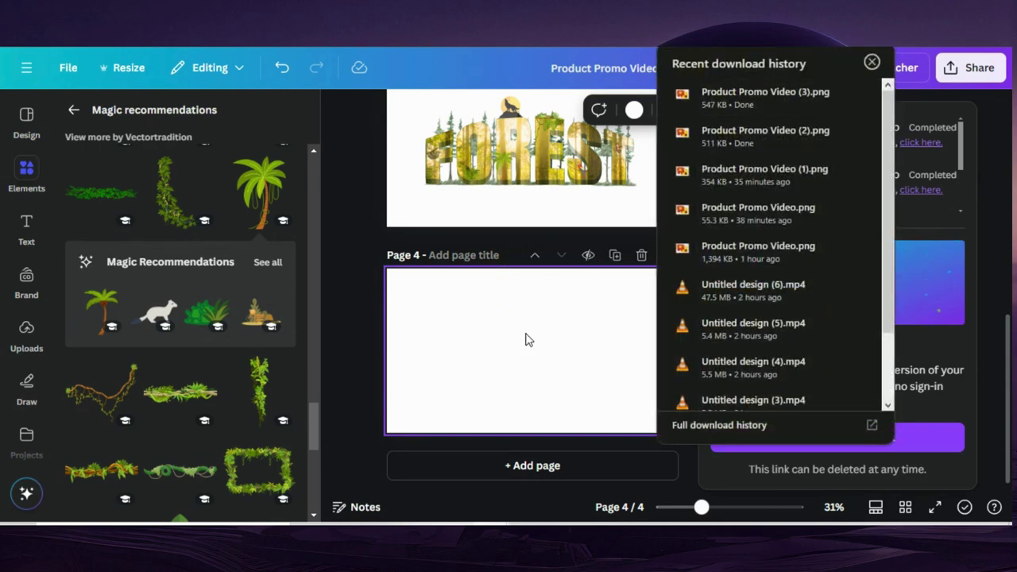
key("ctrl+v")
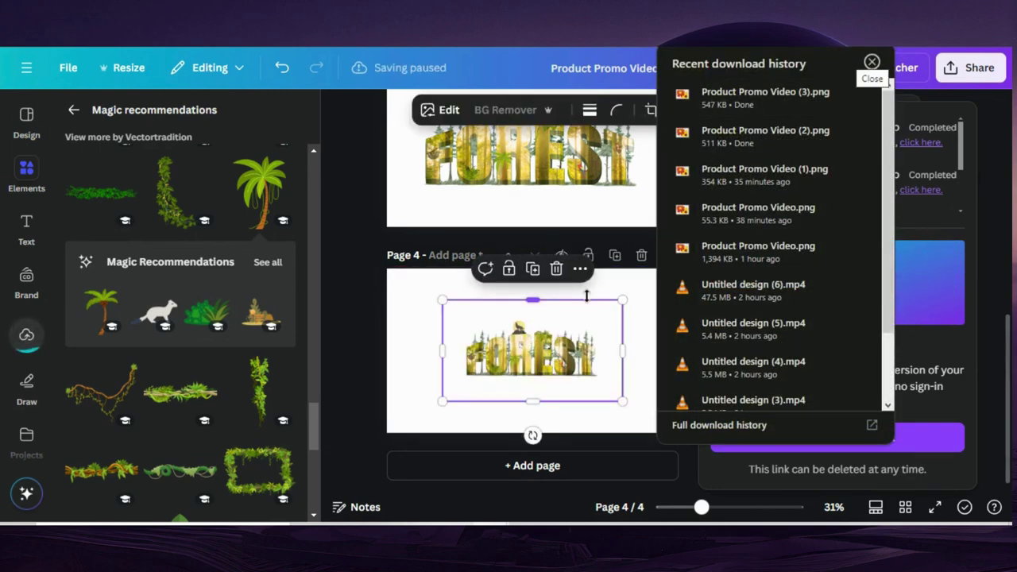
left_click_drag(623, 300, 713, 249)
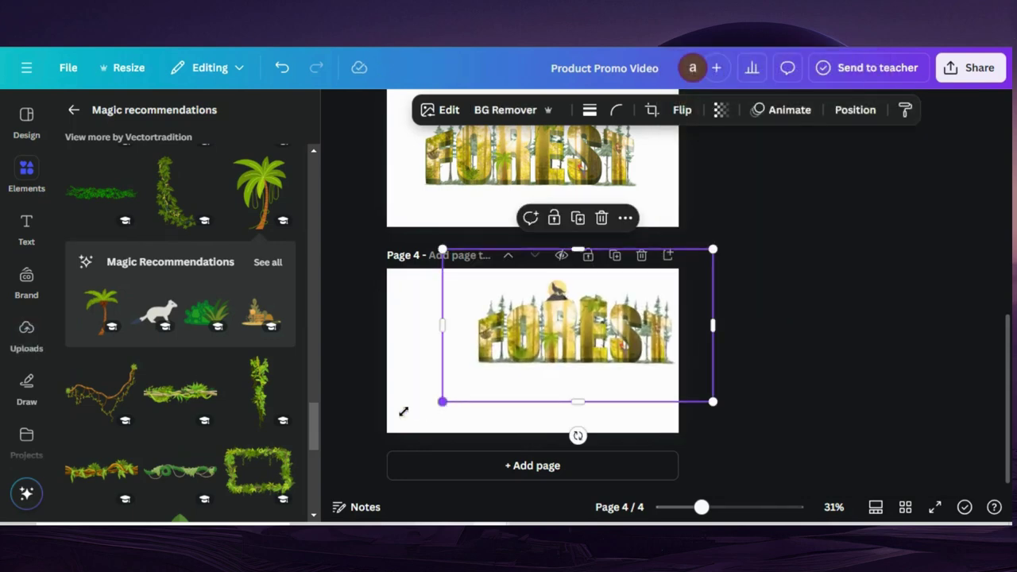
left_click_drag(404, 411, 350, 430)
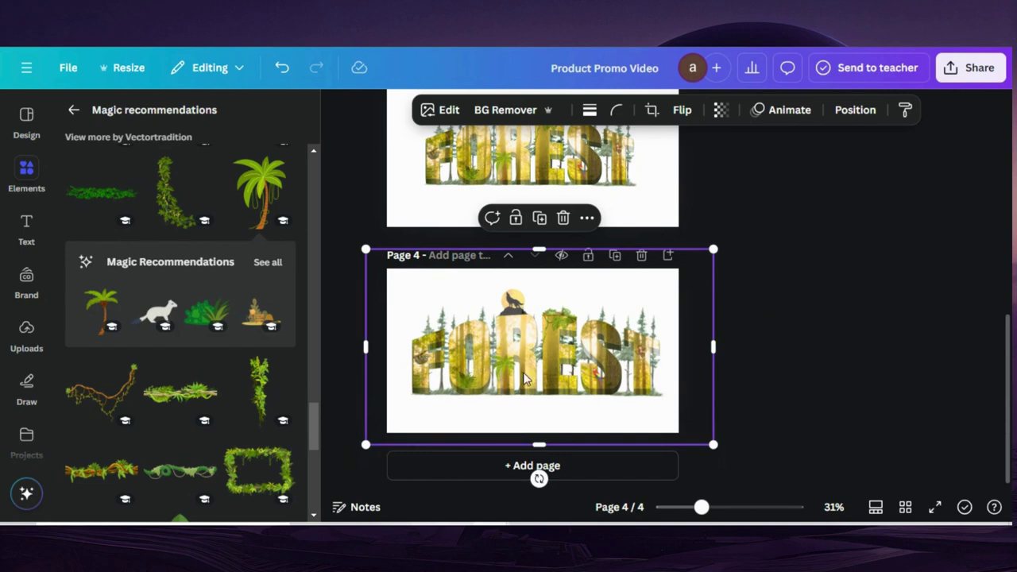
left_click(822, 346)
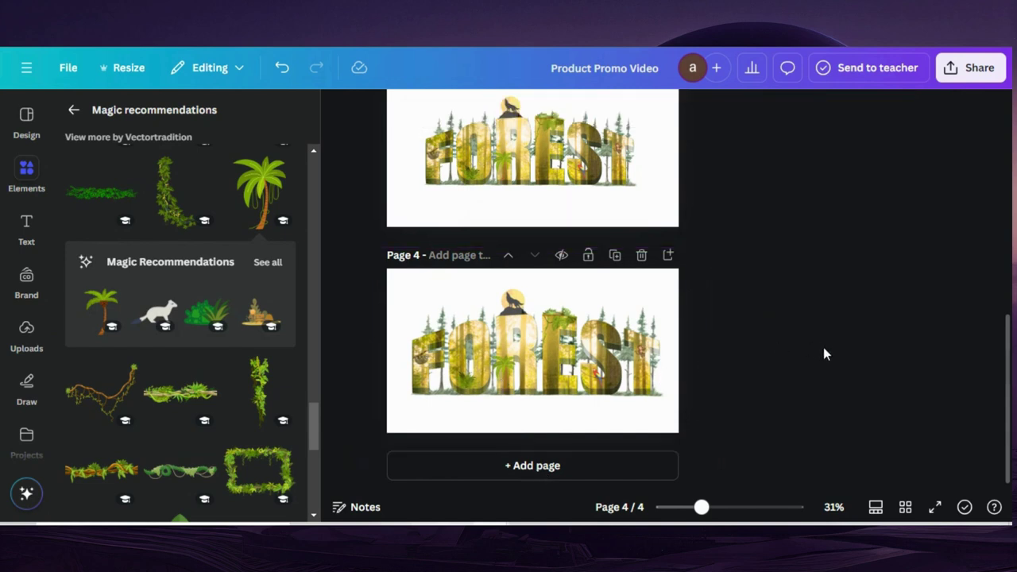
Duplicate the page 4 logo, crop the copy's bottom edge to a height of about 610 px, and align it over the original.
left_click(603, 342)
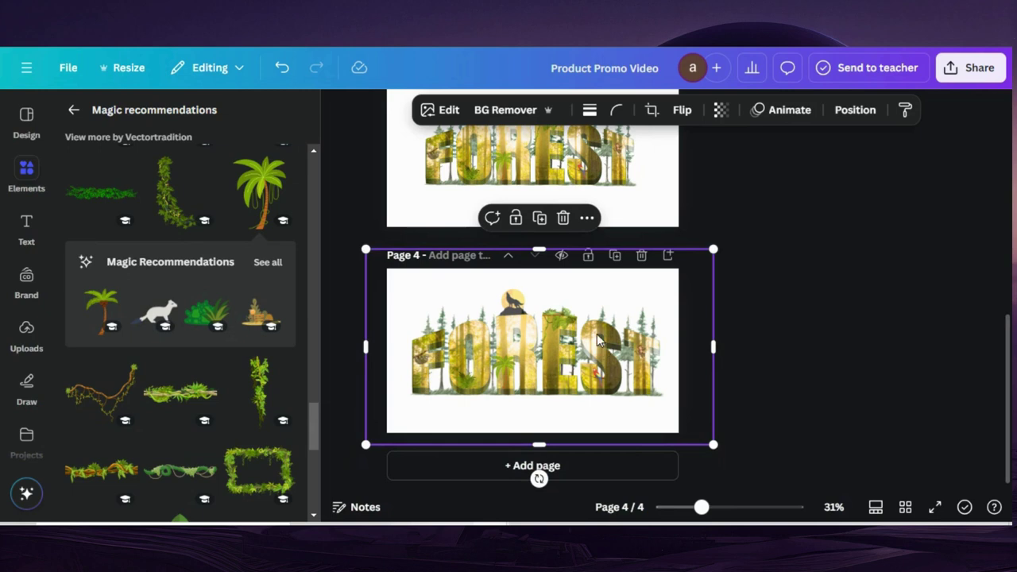
left_click(540, 220)
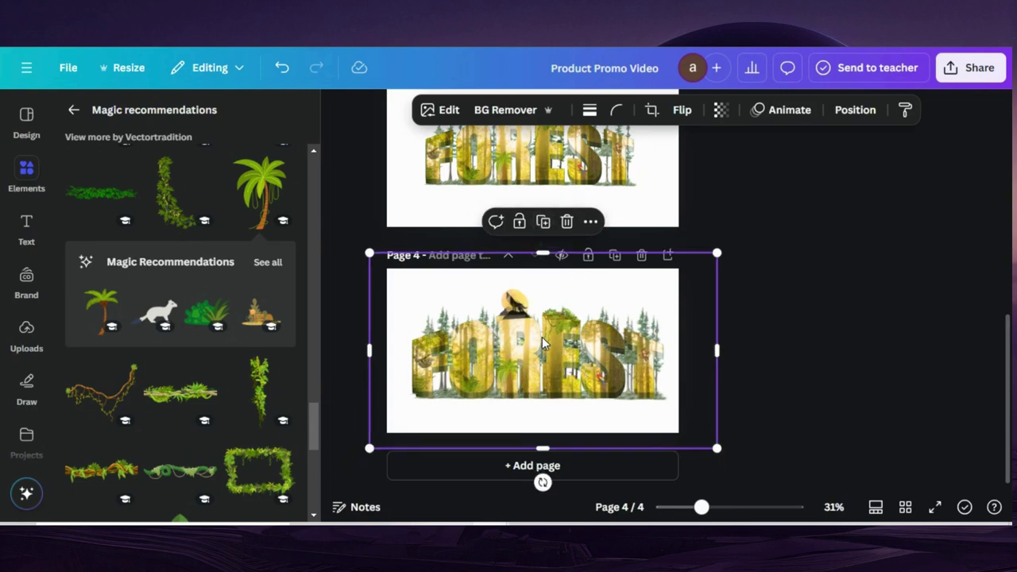
left_click_drag(540, 341, 535, 329)
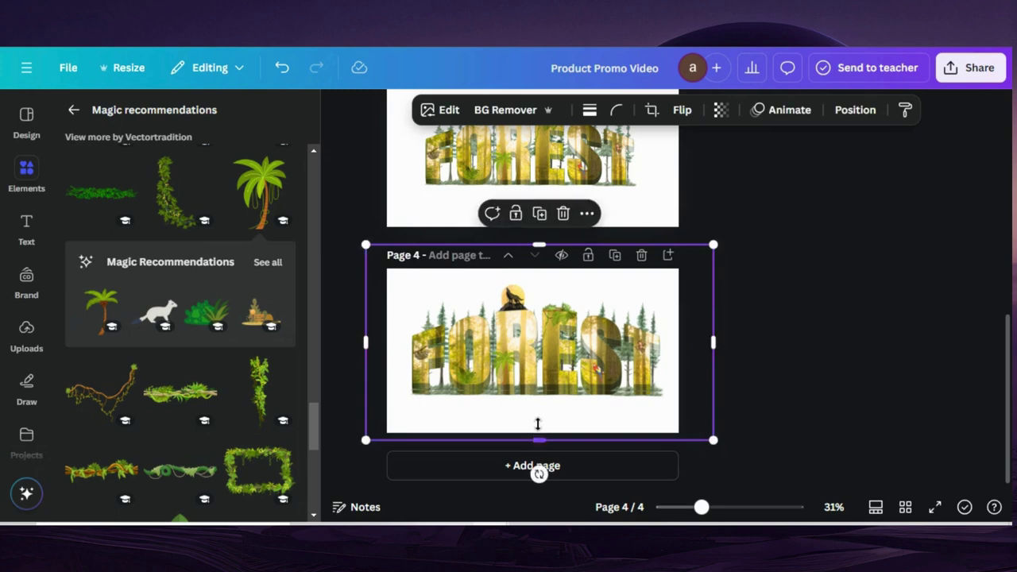
left_click_drag(538, 424, 536, 387)
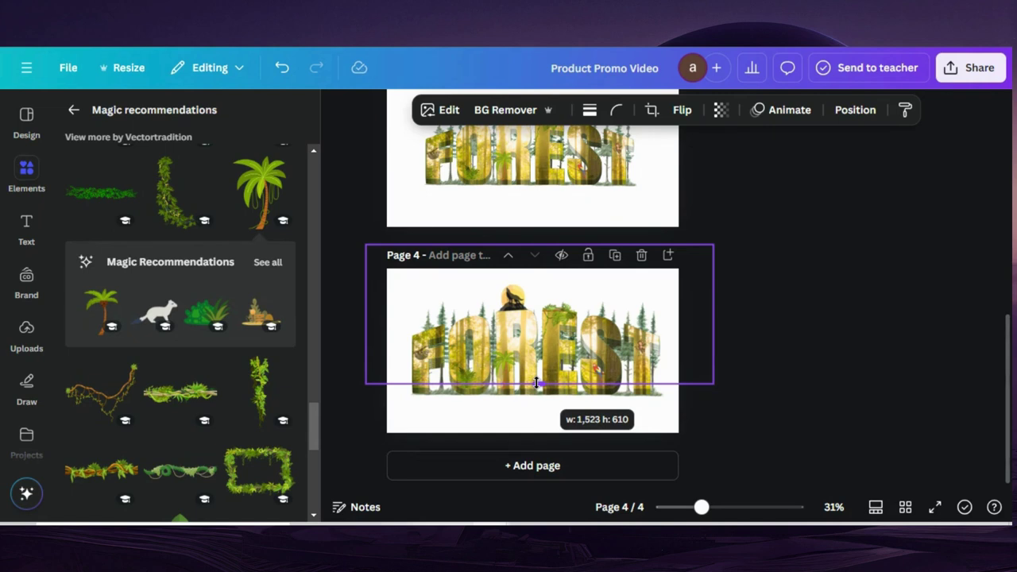
left_click_drag(537, 384, 538, 384)
left_click_drag(548, 340, 549, 342)
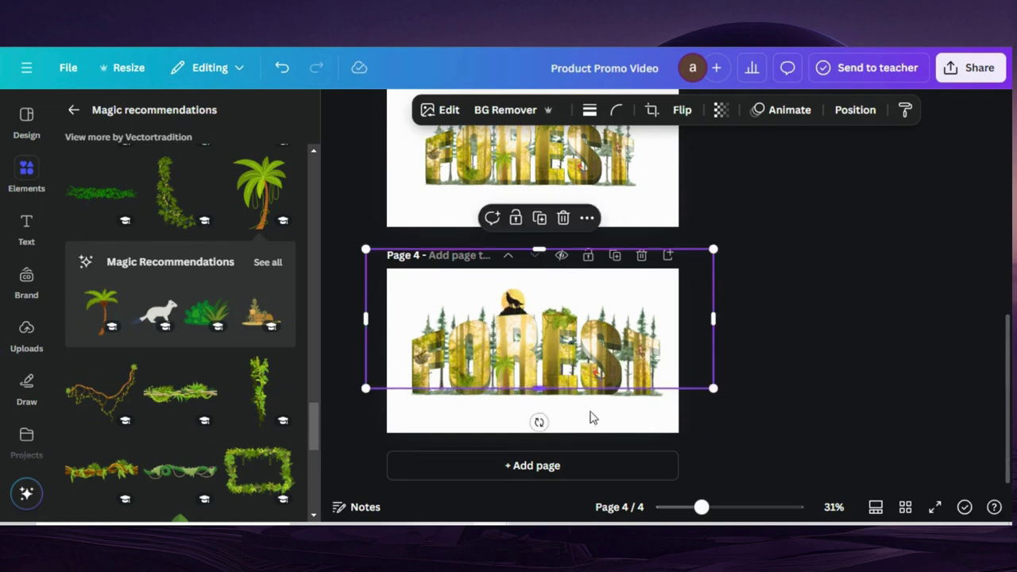
left_click(733, 449)
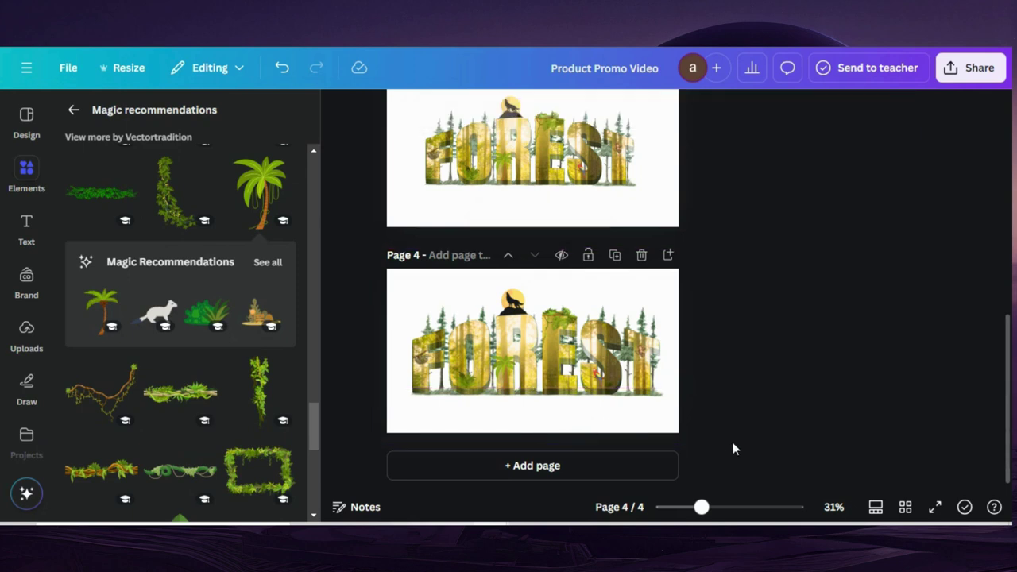
Select the uncropped logo layer beneath the cropped copy on page 4 and set its transparency to 88.
left_click(578, 412)
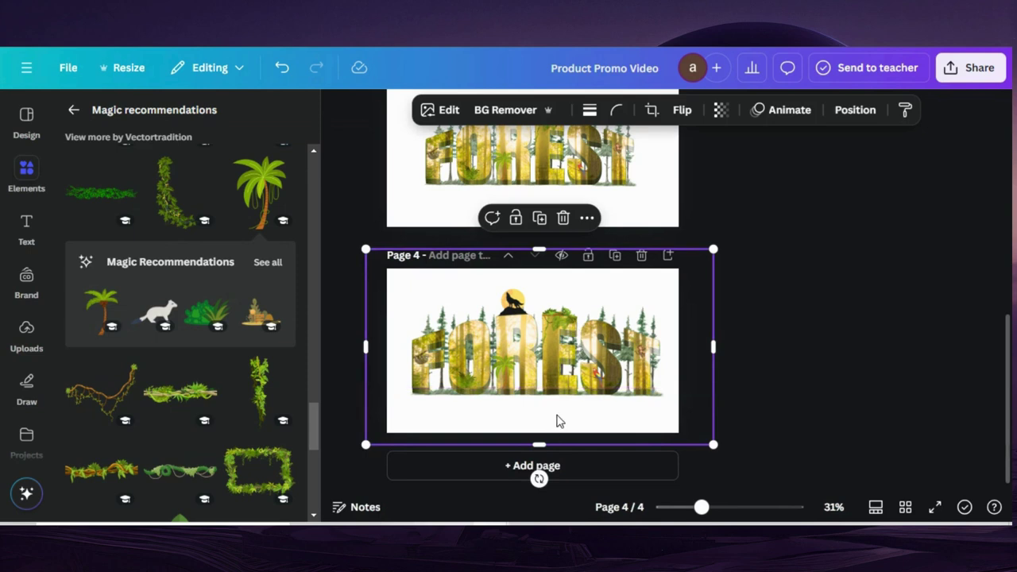
left_click(854, 111)
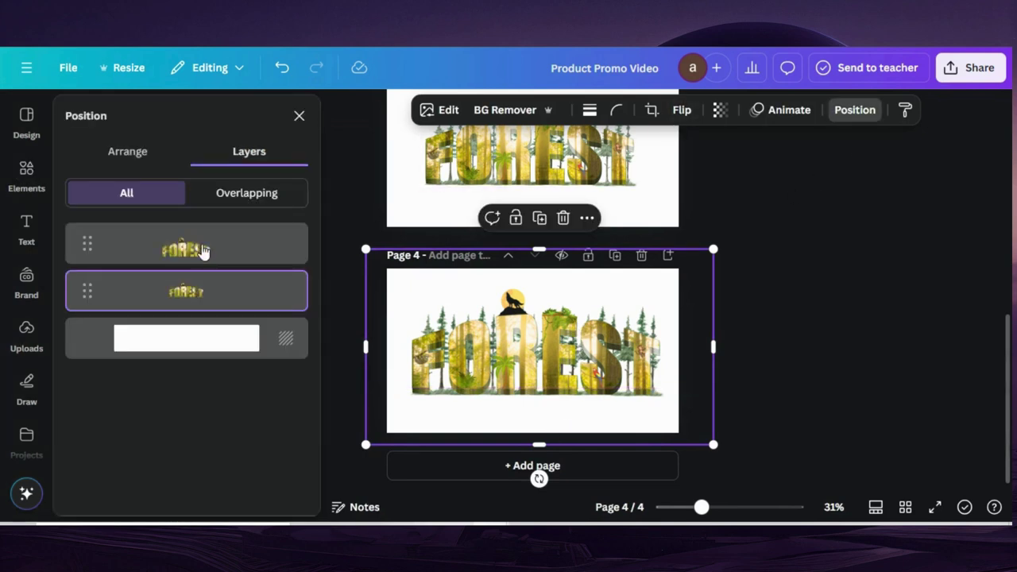
left_click(198, 250)
left_click(193, 294)
left_click(720, 113)
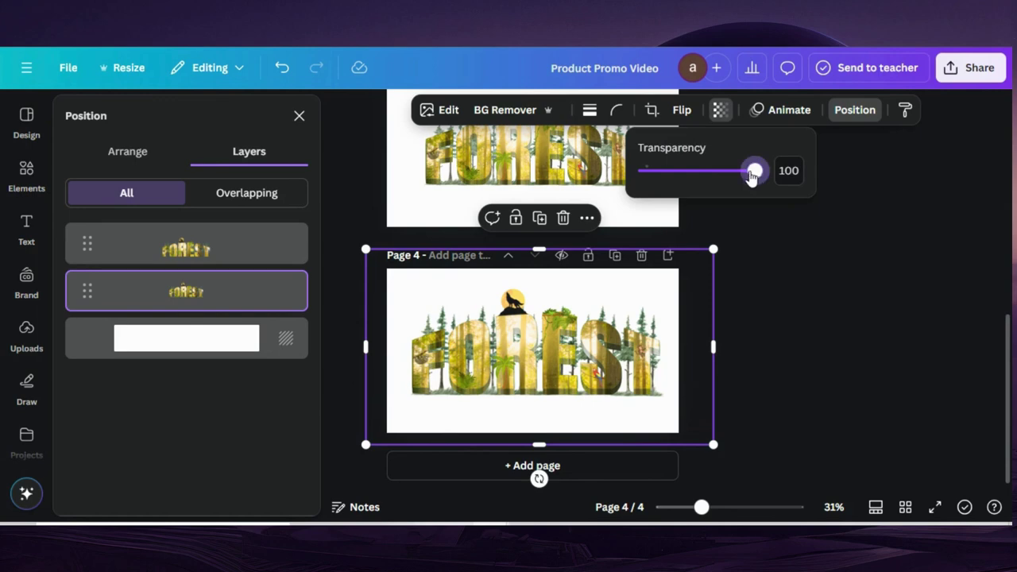
left_click_drag(755, 173, 744, 176)
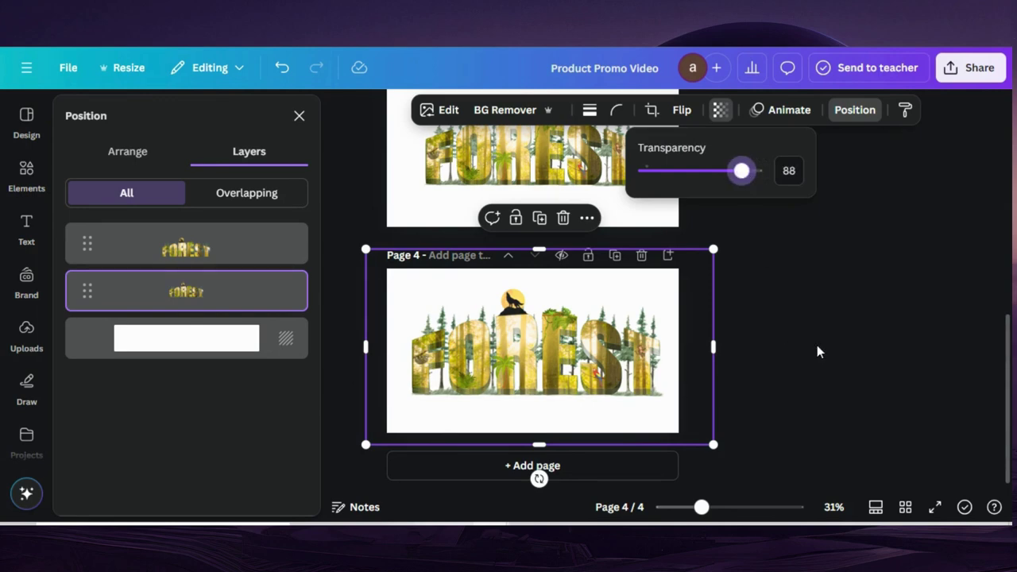